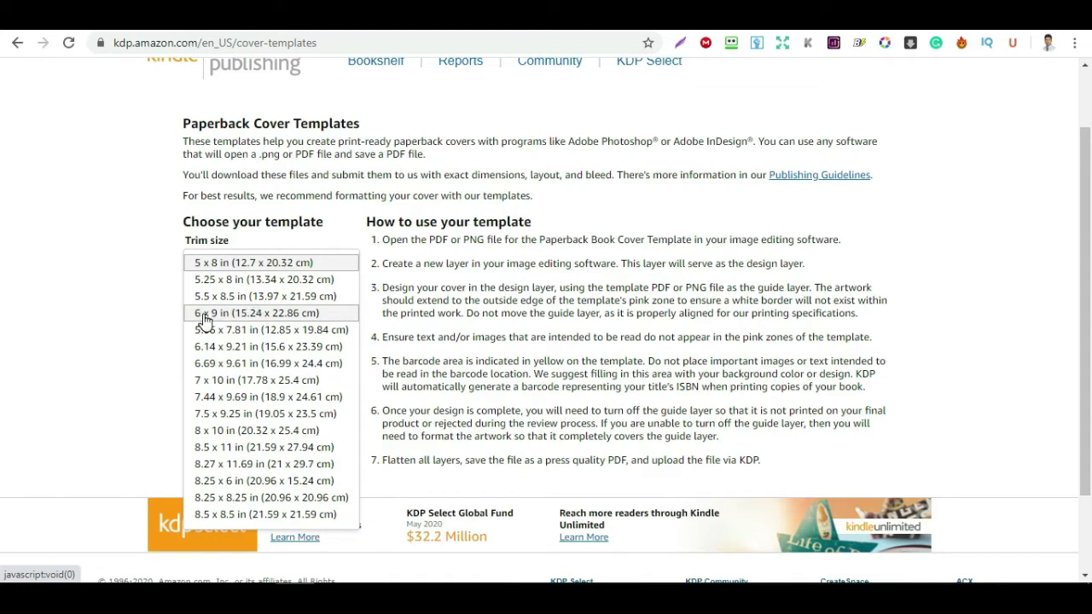
- Set the cover template's trim size to 6 x 9 in and its page count to 100
left_click(226, 314)
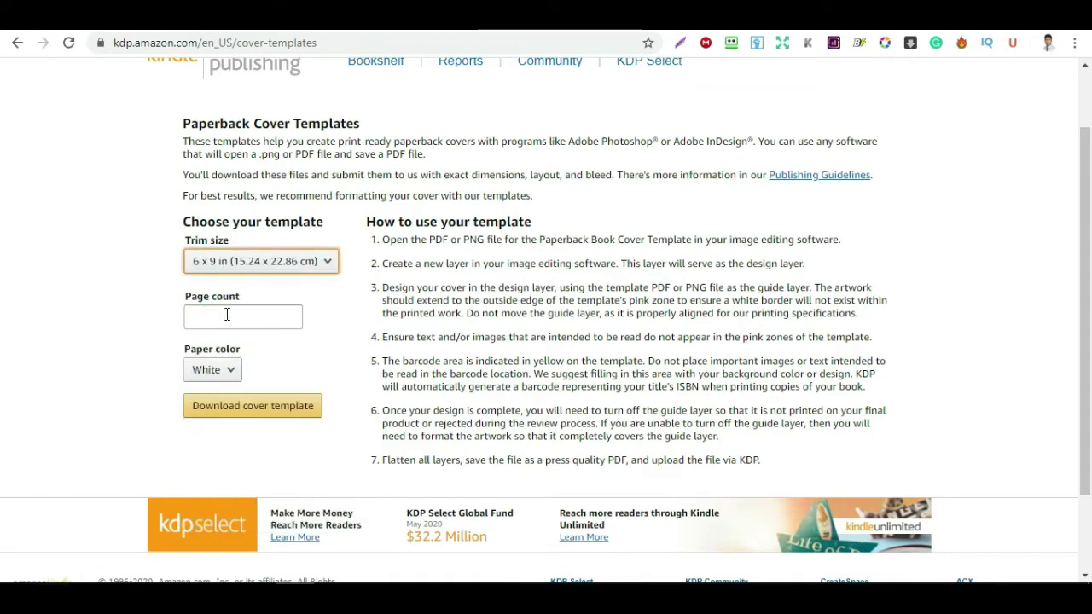
left_click(223, 314)
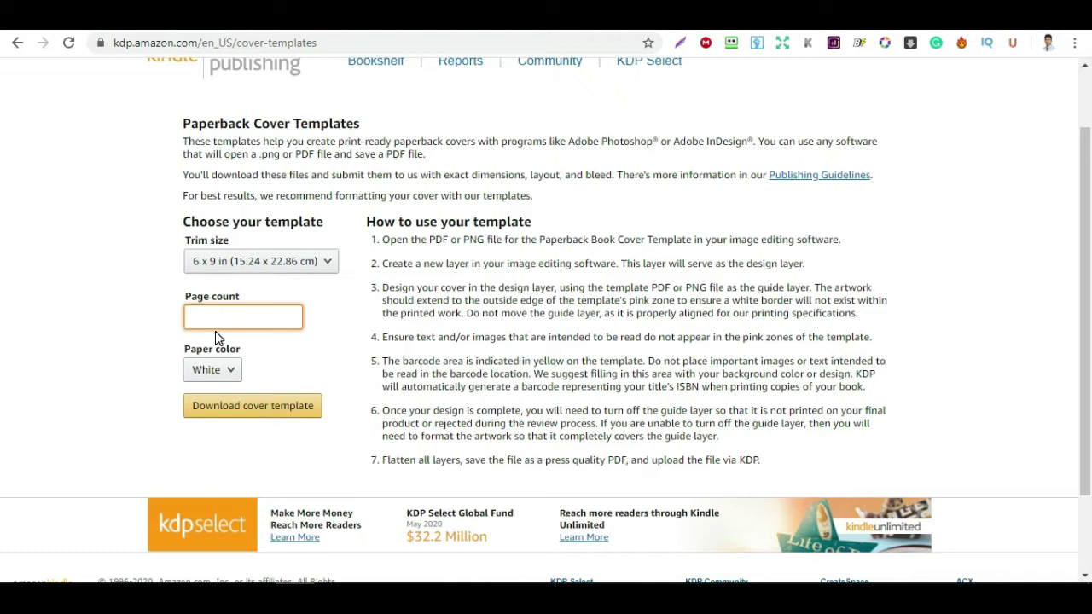
left_click(214, 318)
scroll(284, 340, "down", 2)
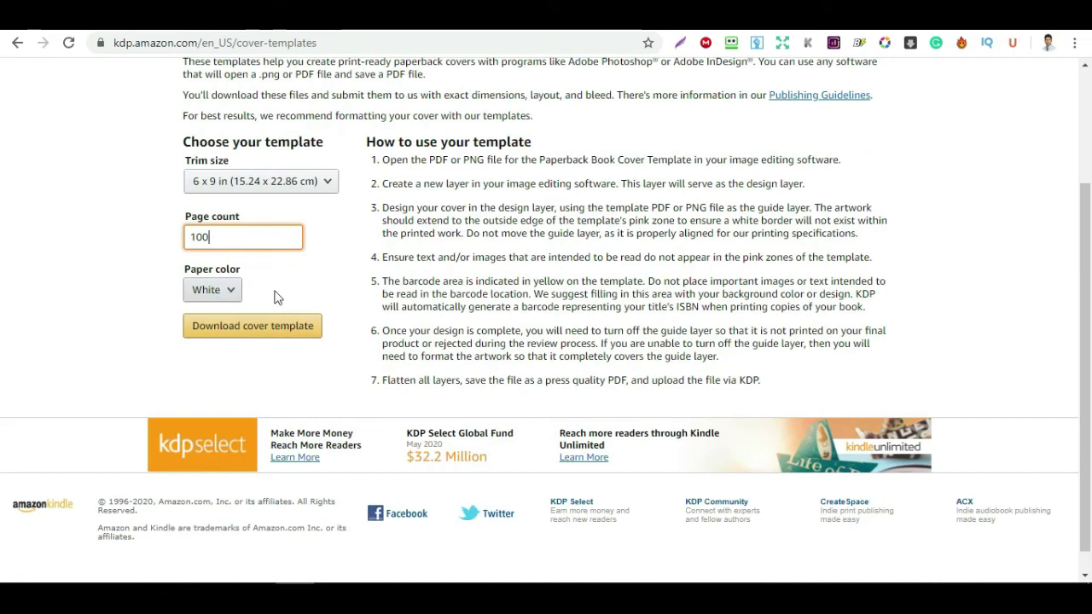
- Download the cover template archive, overwriting the existing duplicate file, and dismiss the completed download dialog
left_click(248, 329)
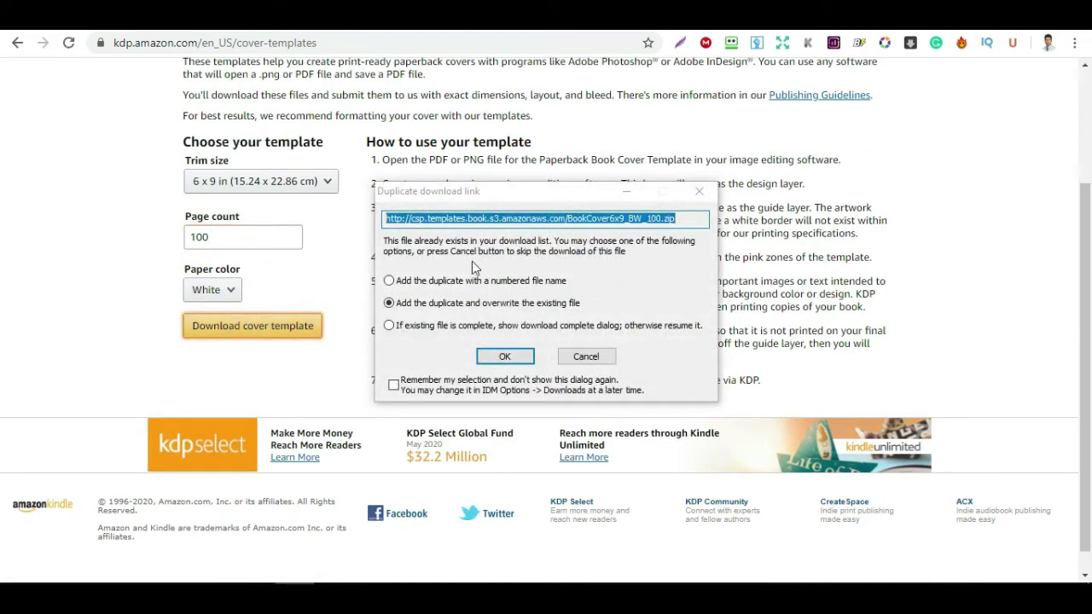
left_click(516, 358)
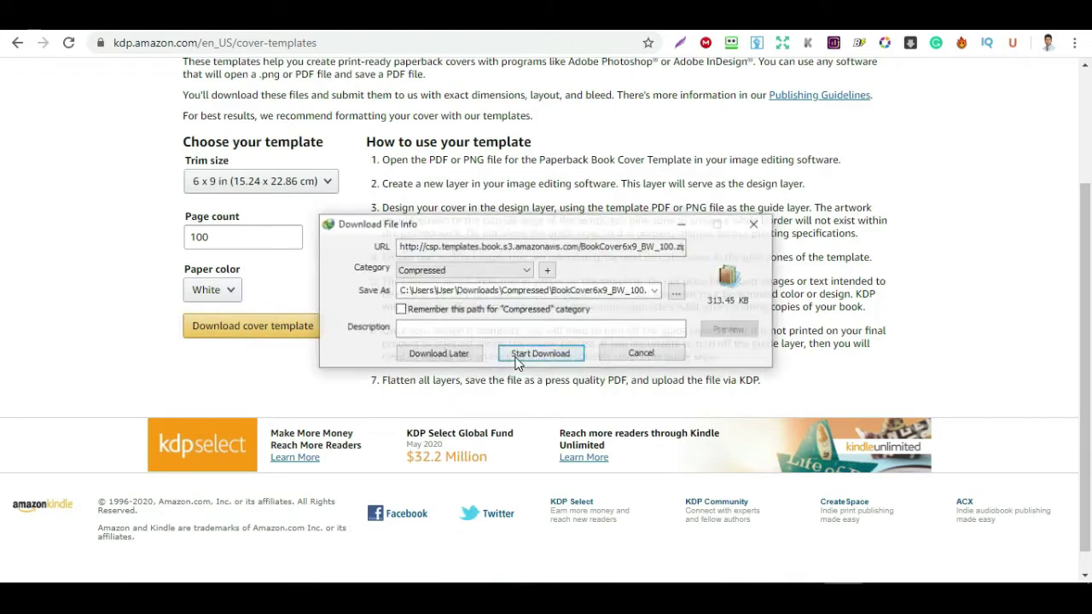
left_click(538, 353)
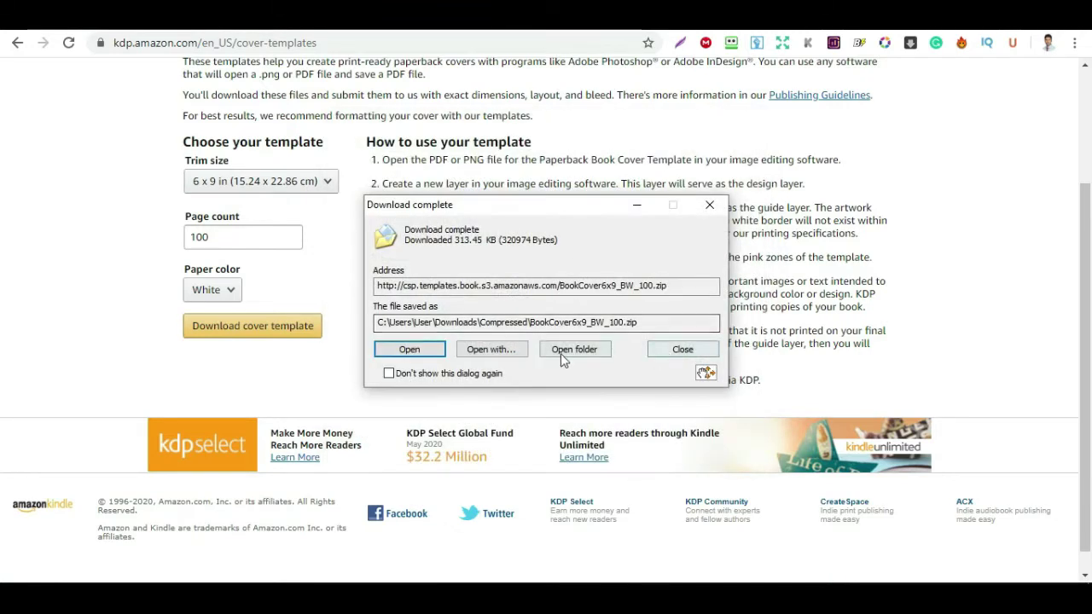
left_click(681, 347)
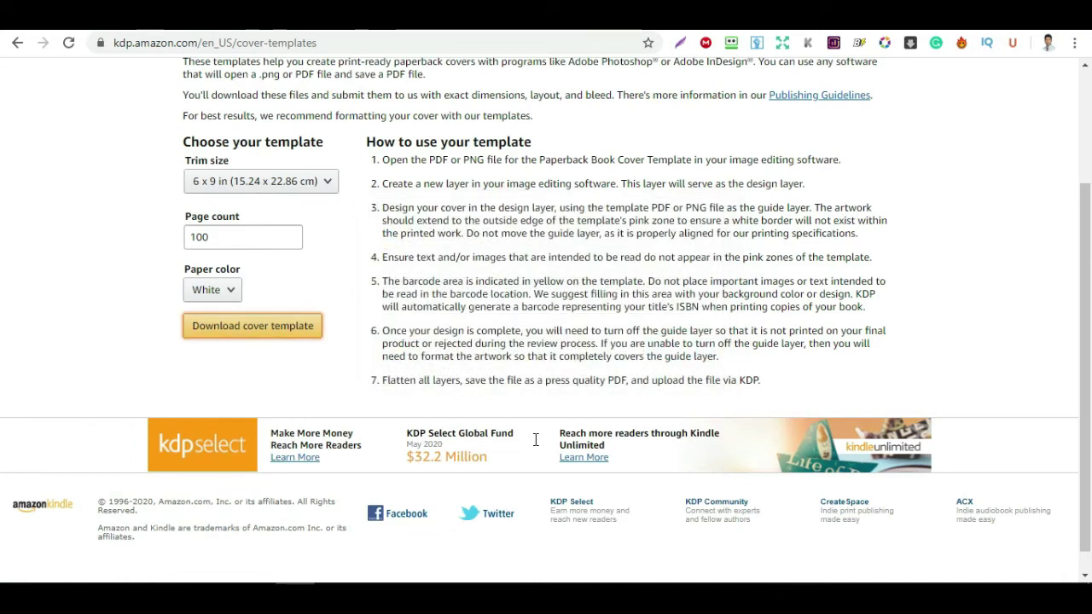
scroll(402, 282, "up", 2)
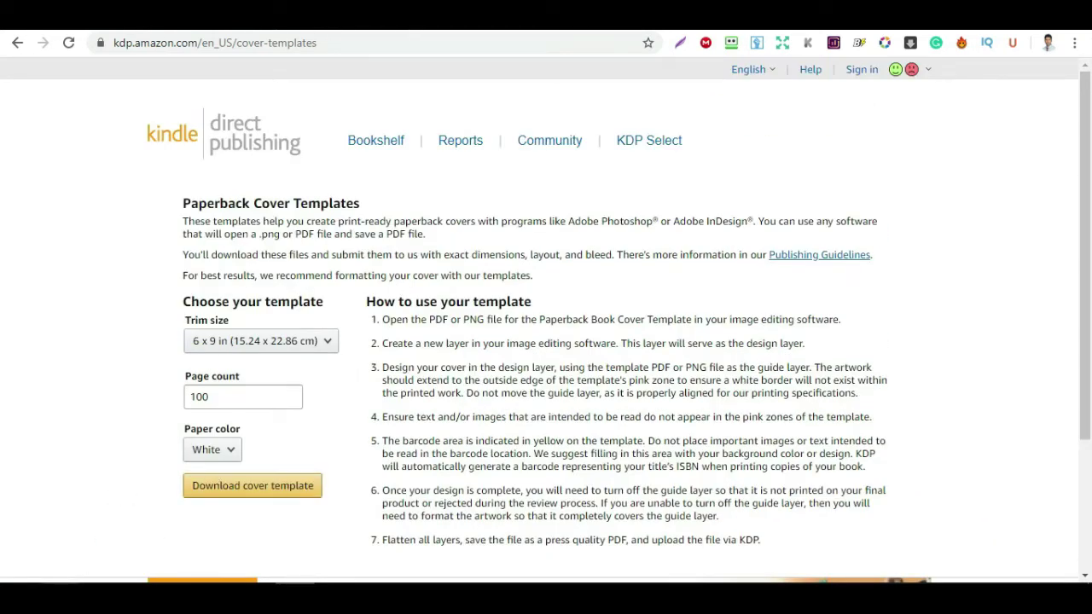
- In File Explorer, locate the BookCover6x9_BW_100 archive in the Compressed folder of Downloads, and return to Downloads
key("super+e")
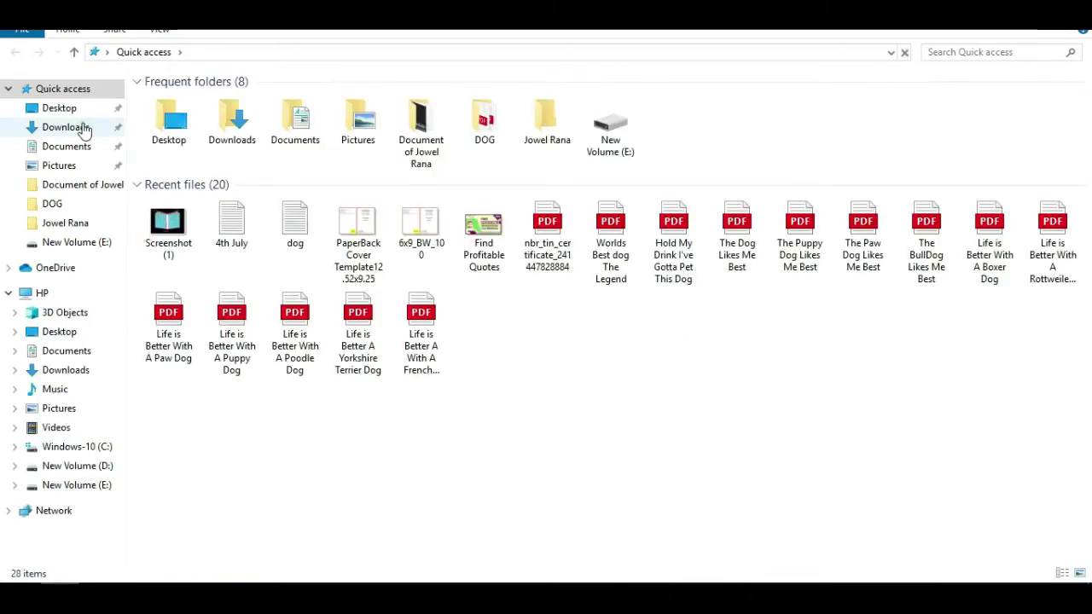
left_click(66, 127)
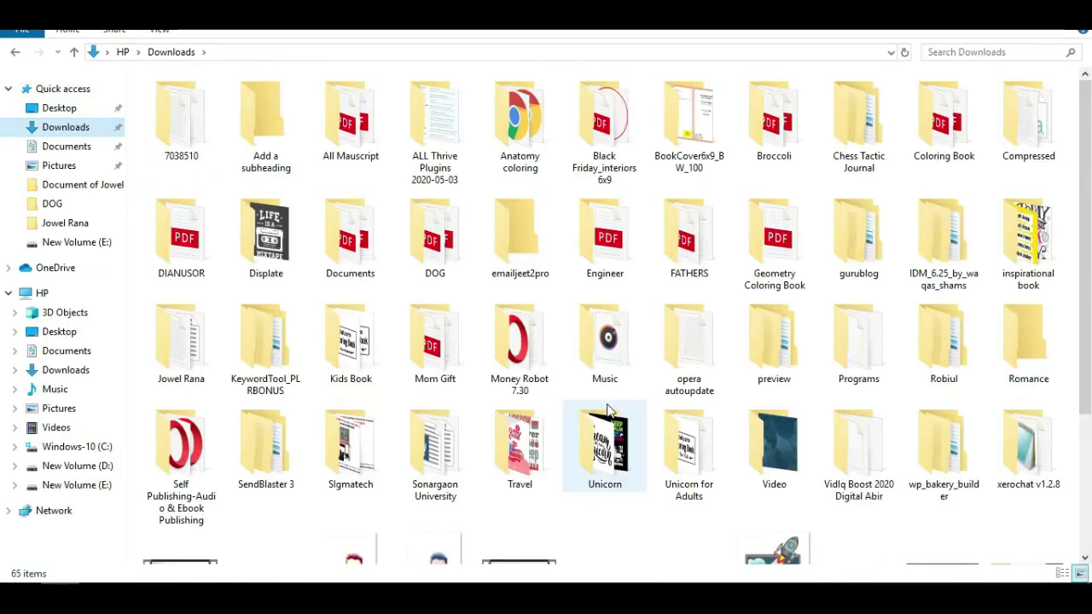
double_click(705, 143)
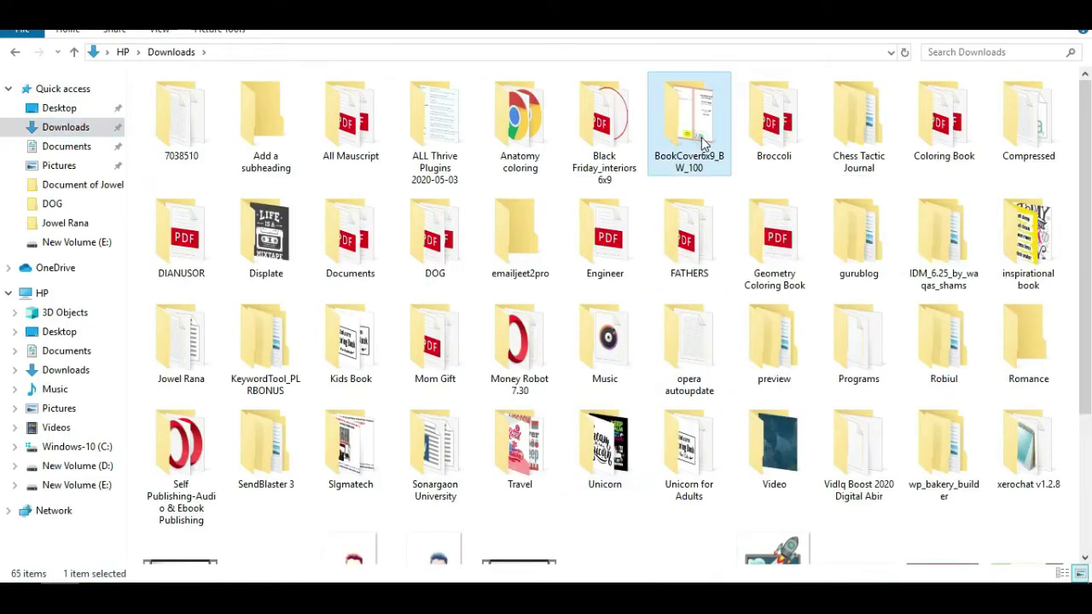
left_click(74, 52)
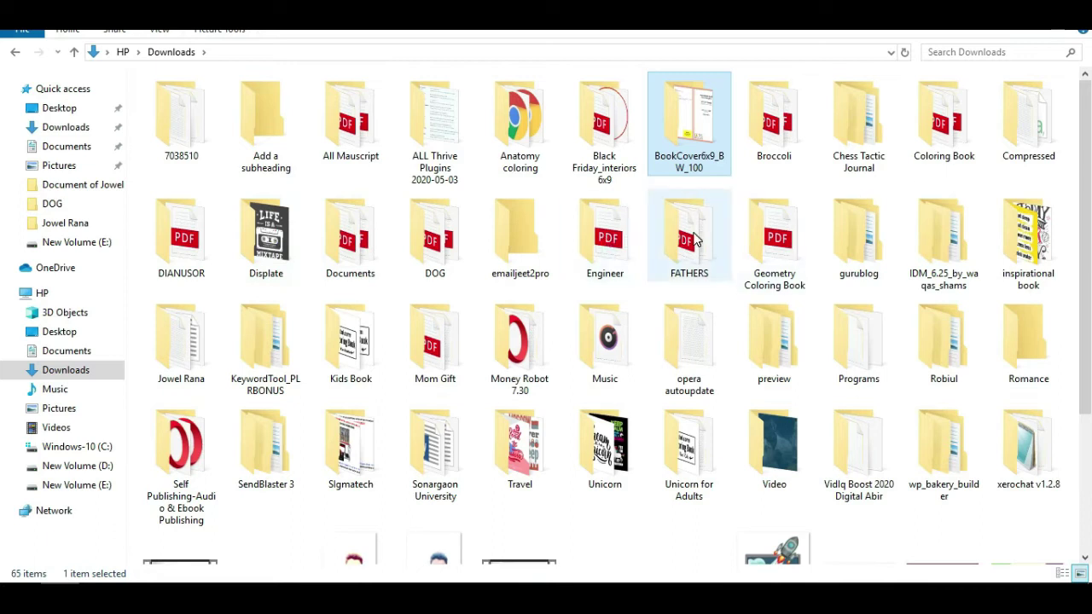
double_click(1021, 143)
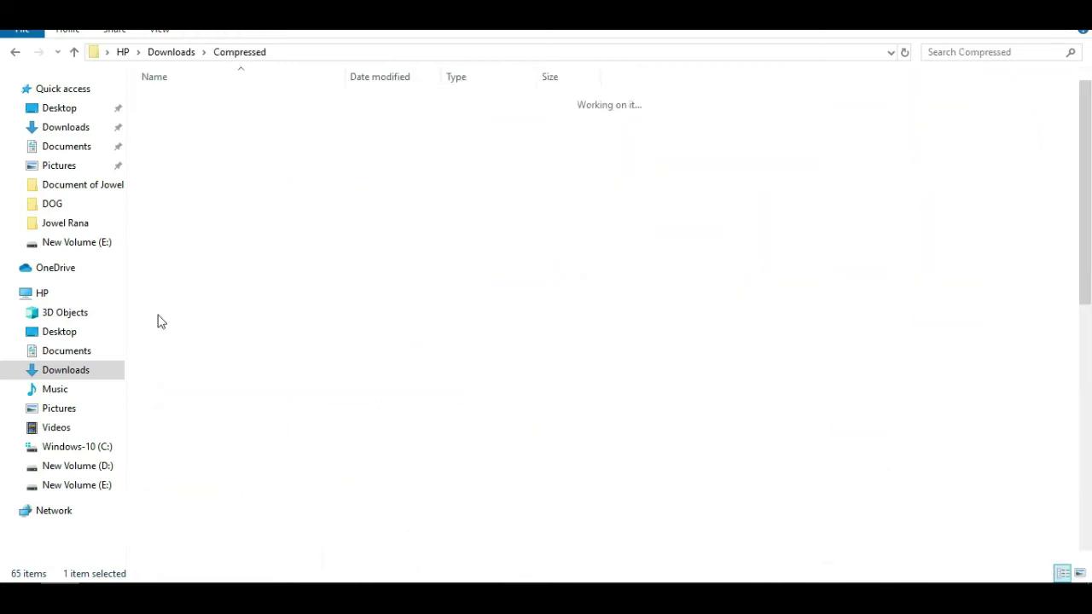
scroll(235, 384, "down", 2)
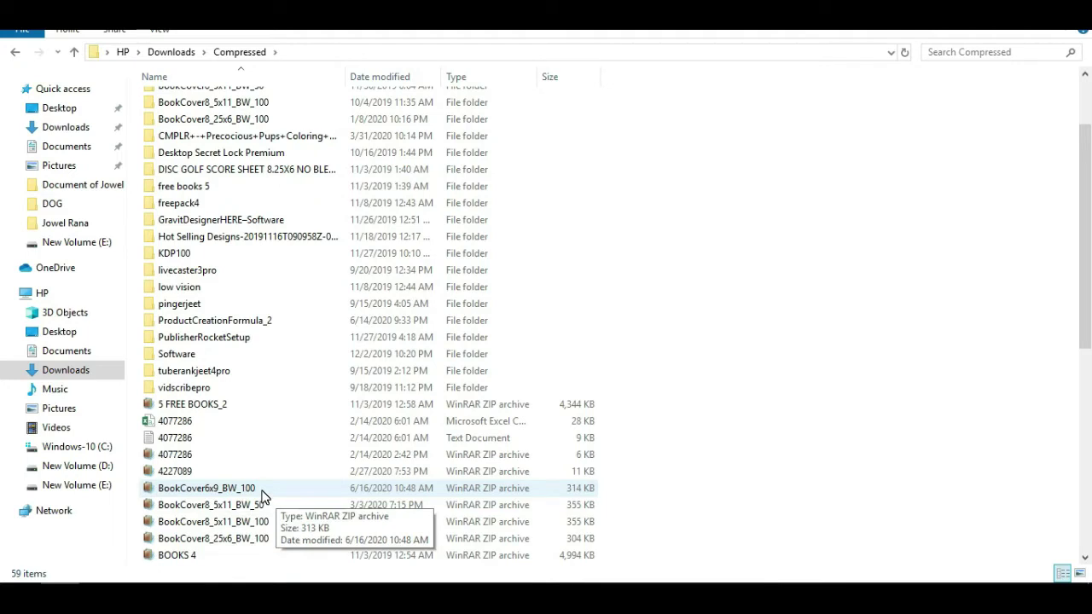
left_click(74, 52)
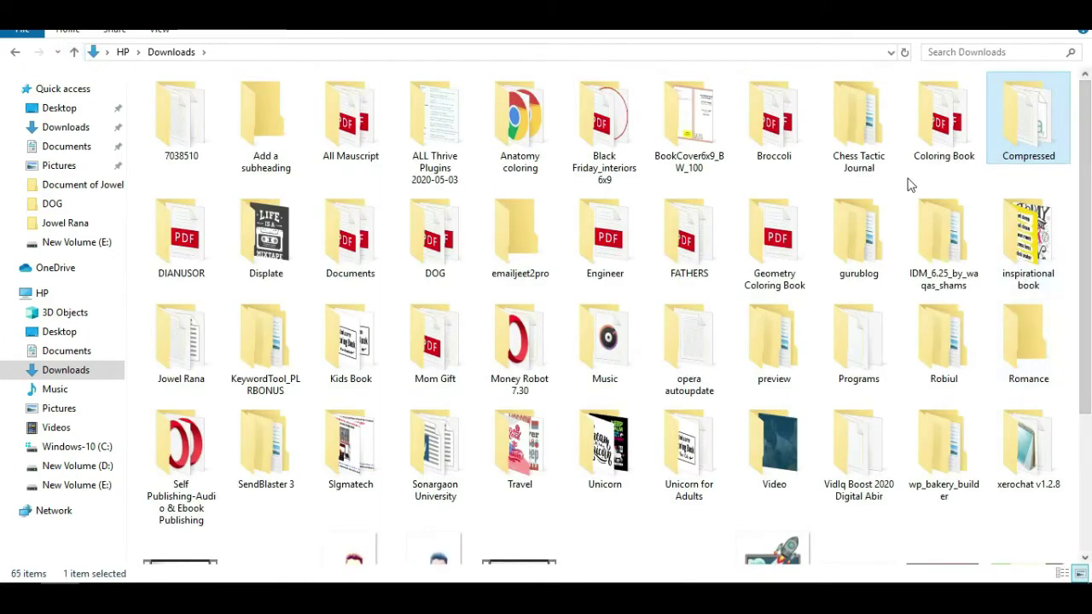
- Open the 6x9_BW_100 folder inside BookCover6x9_BW_100 and check the PNG template's file details
left_click(688, 139)
double_click(688, 139)
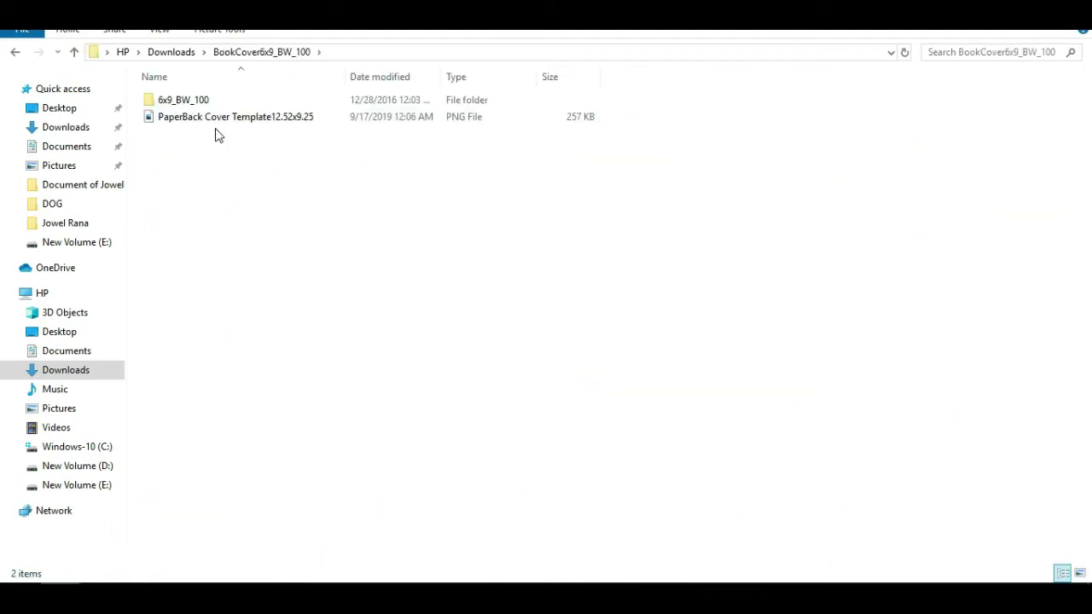
double_click(214, 103)
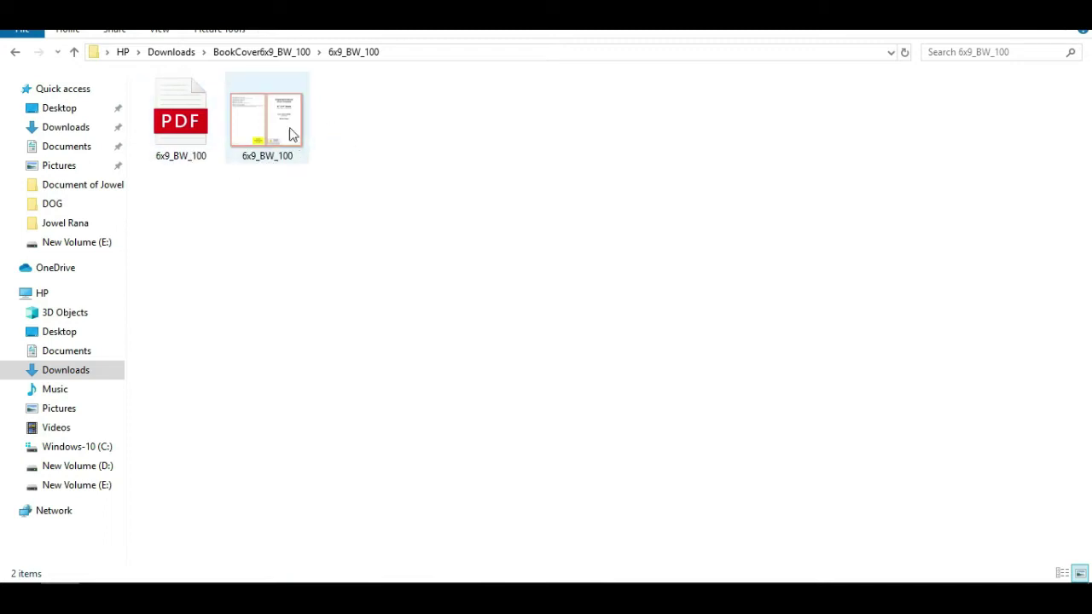
mouse_move(277, 137)
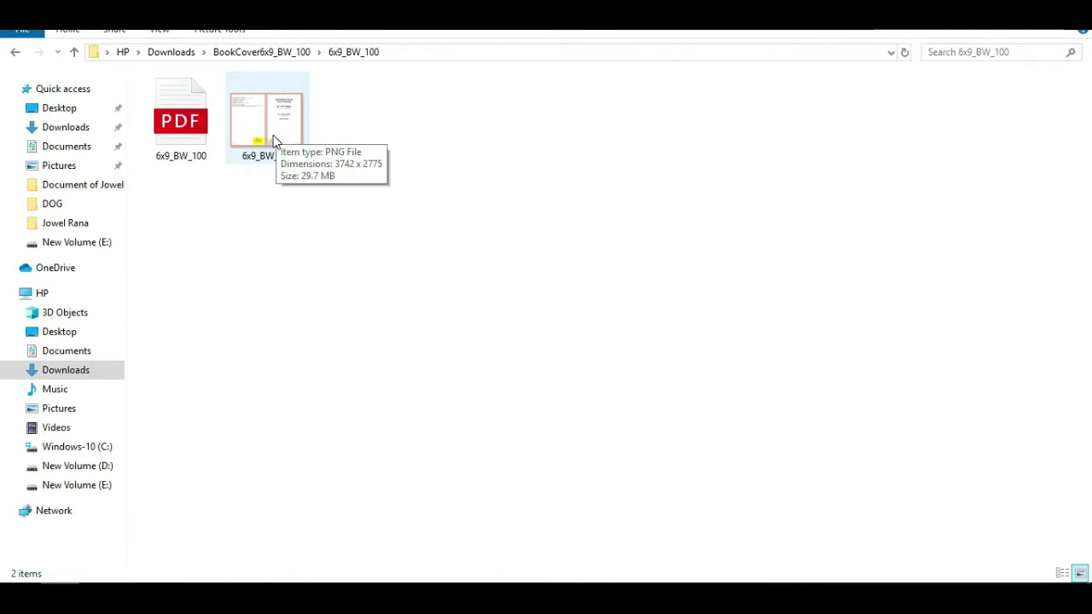
- Go back to the BookCover6x9_BW_100 folder and open the PaperBack Cover Template12.52x9.25 image
left_click(73, 51)
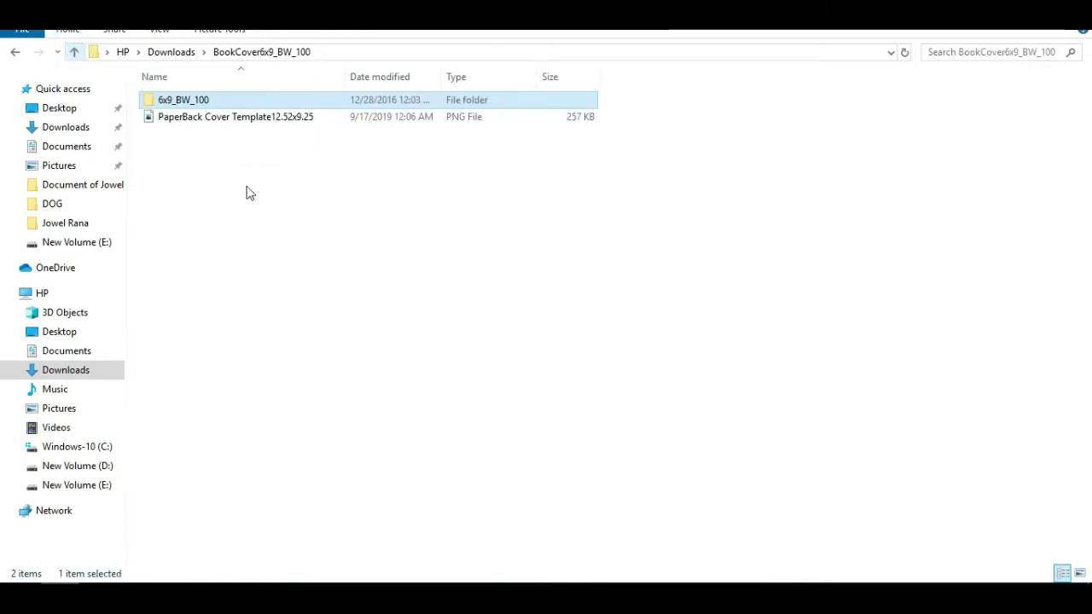
left_click(212, 120)
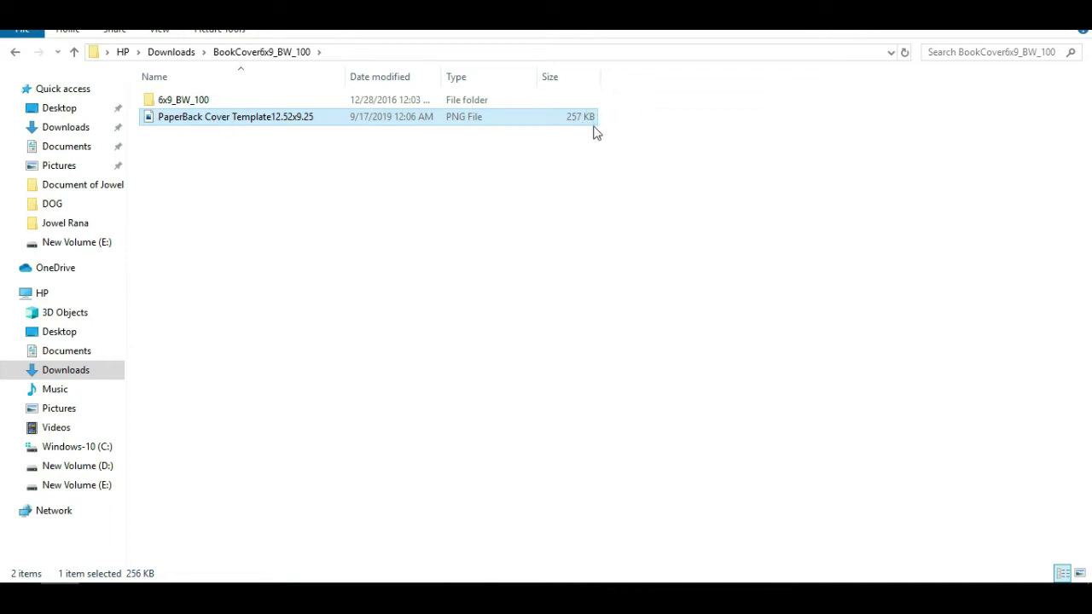
double_click(362, 115)
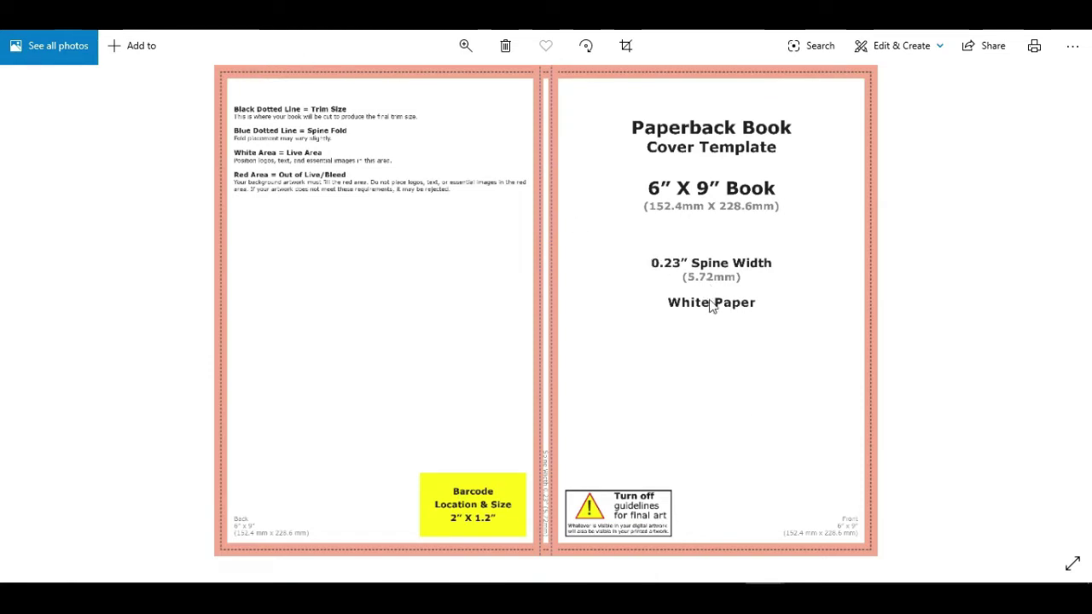
- Examine the book diagram showing the back, front and spine parts, and return to the cover template image
mouse_move(764, 597)
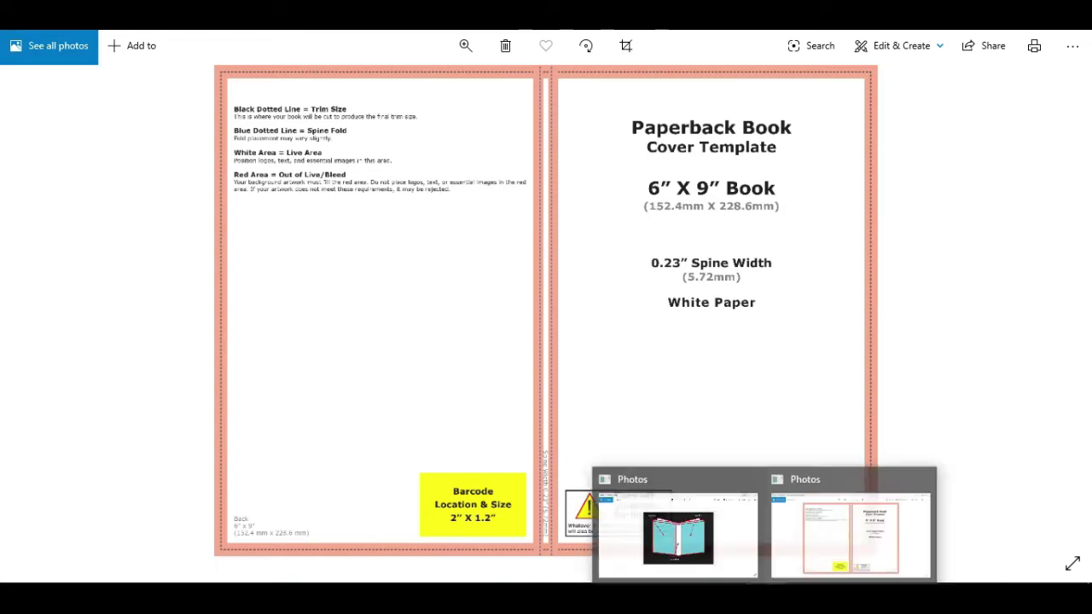
left_click(720, 547)
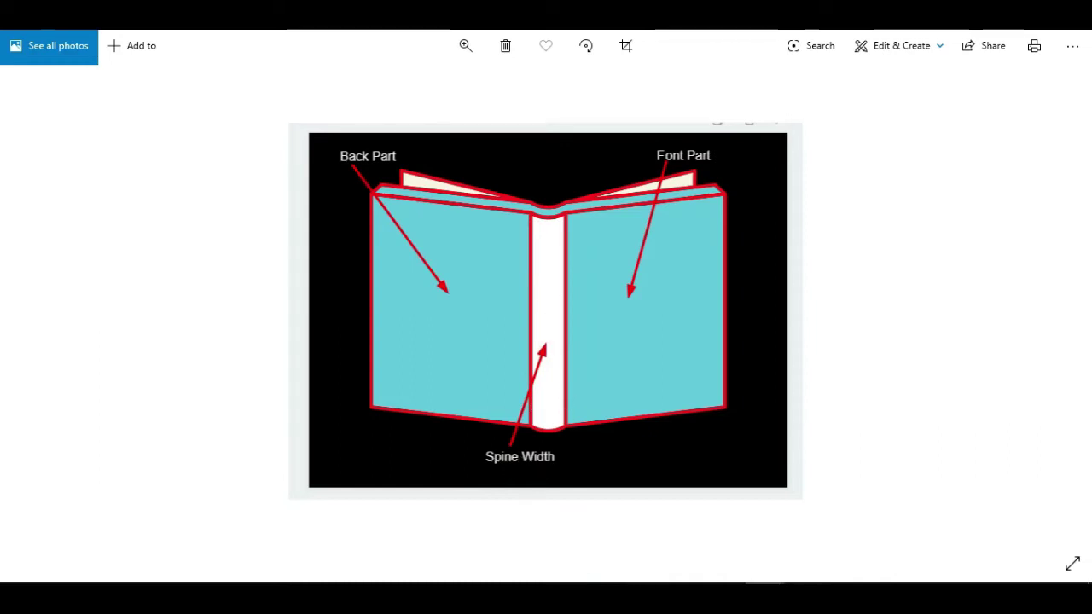
mouse_move(765, 589)
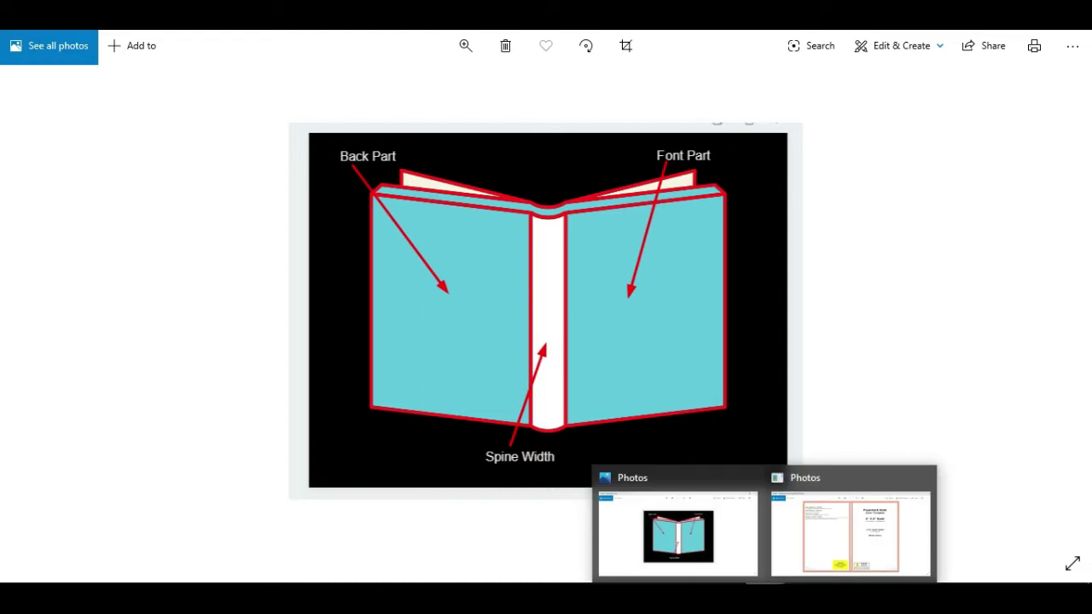
left_click(832, 565)
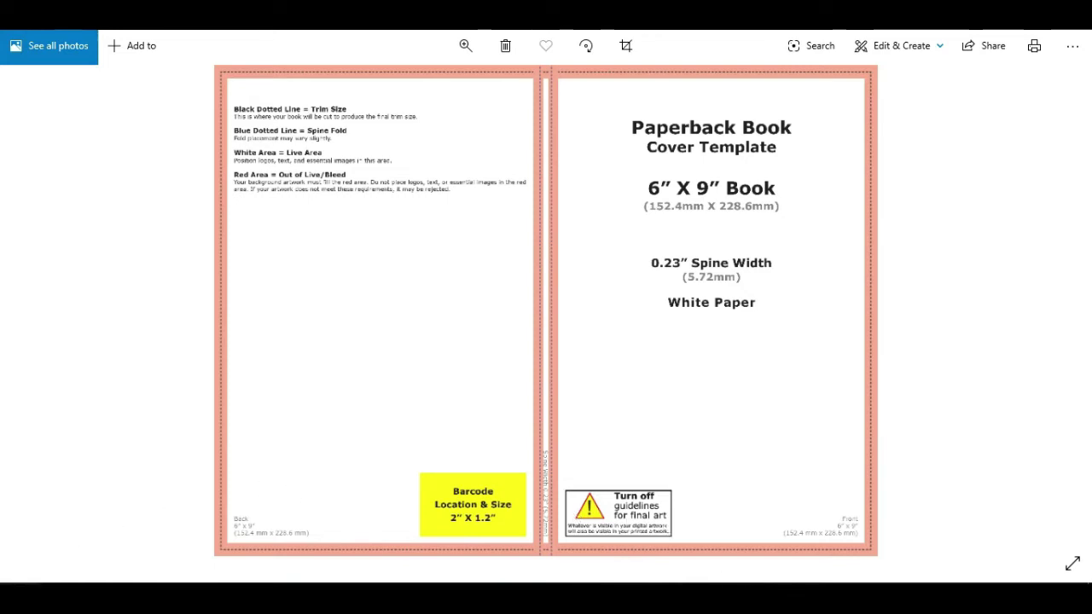
- Launch the Calculator app
key("super")
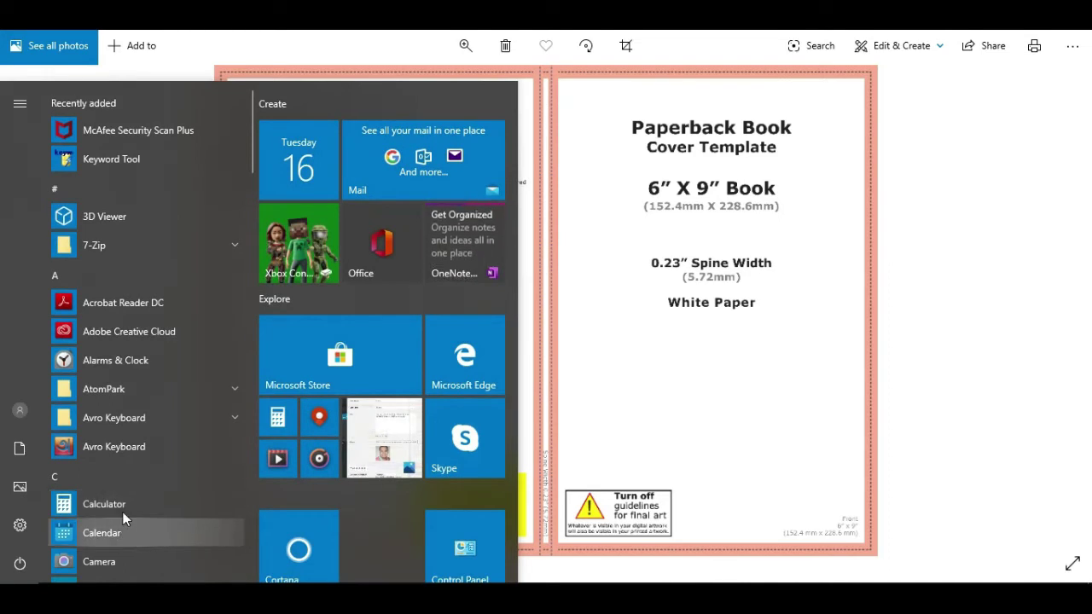
left_click(104, 504)
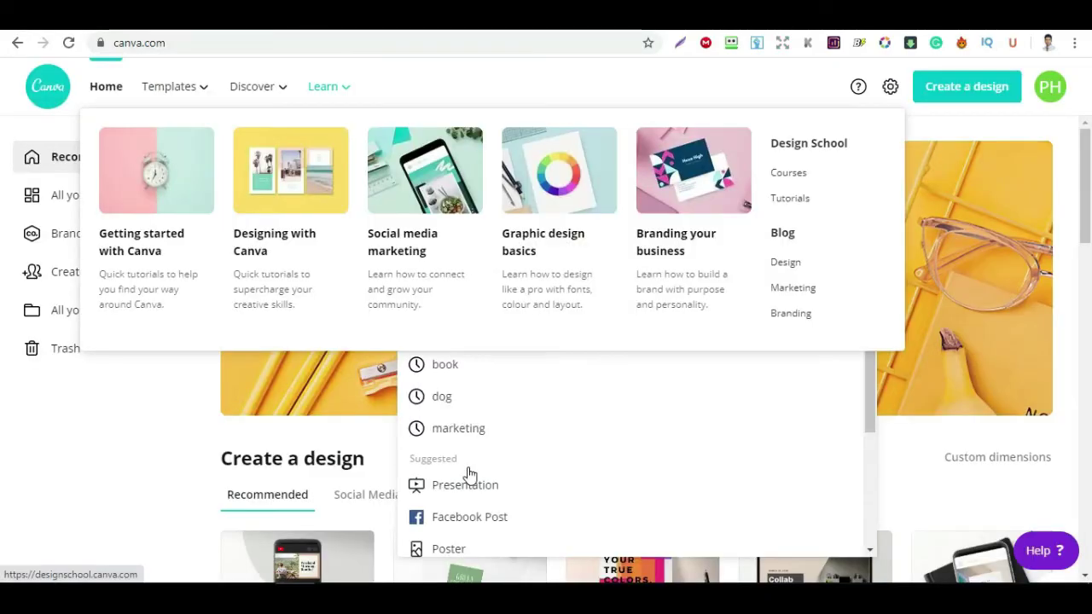
- In Canva, start a new design with custom dimensions and set the unit to inches
left_click(140, 439)
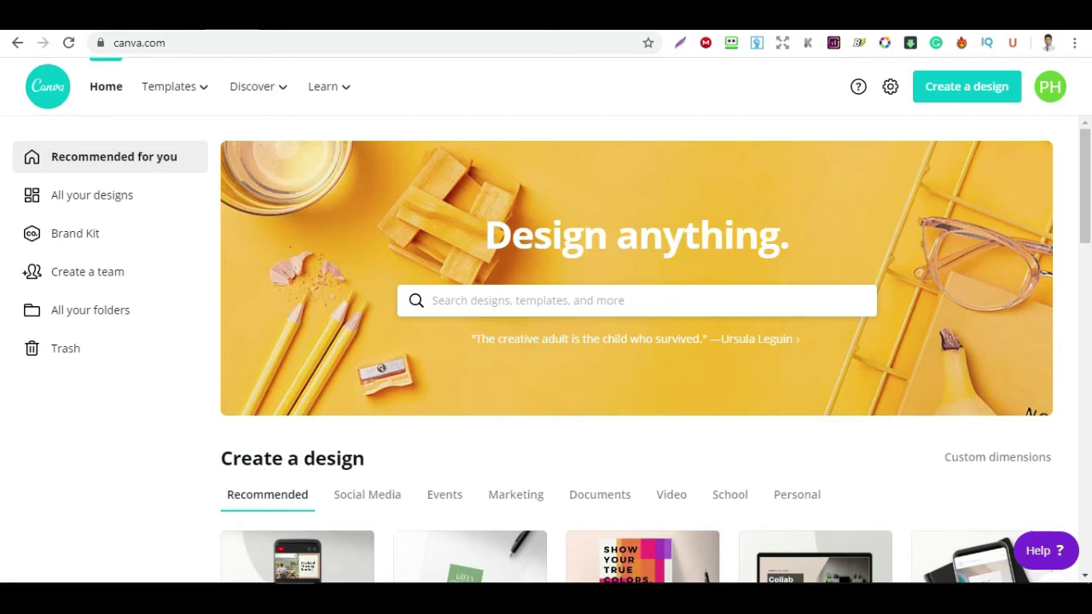
left_click(962, 90)
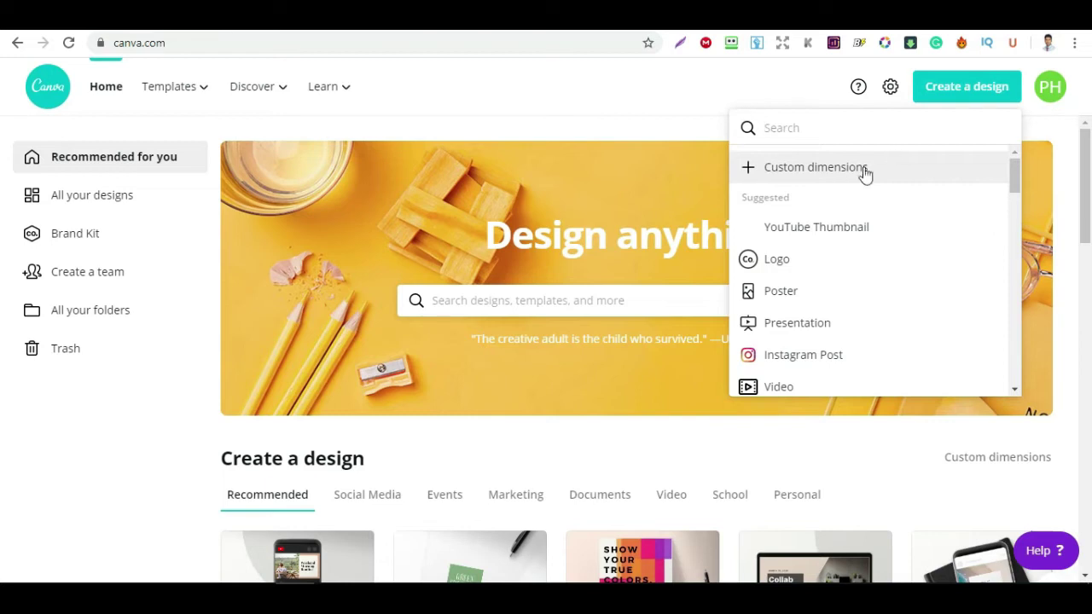
left_click(805, 181)
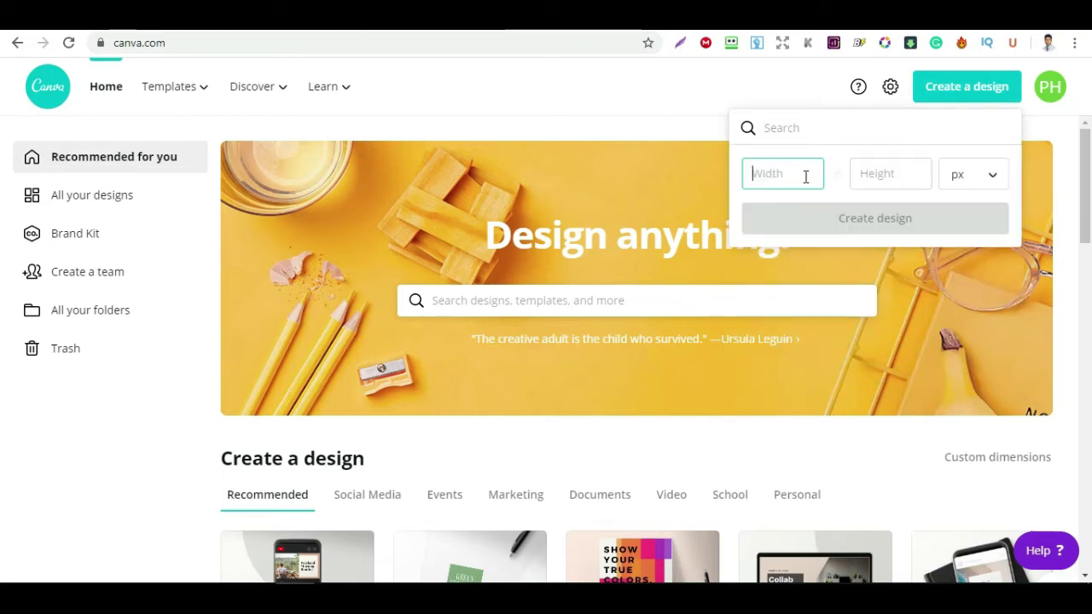
left_click(982, 186)
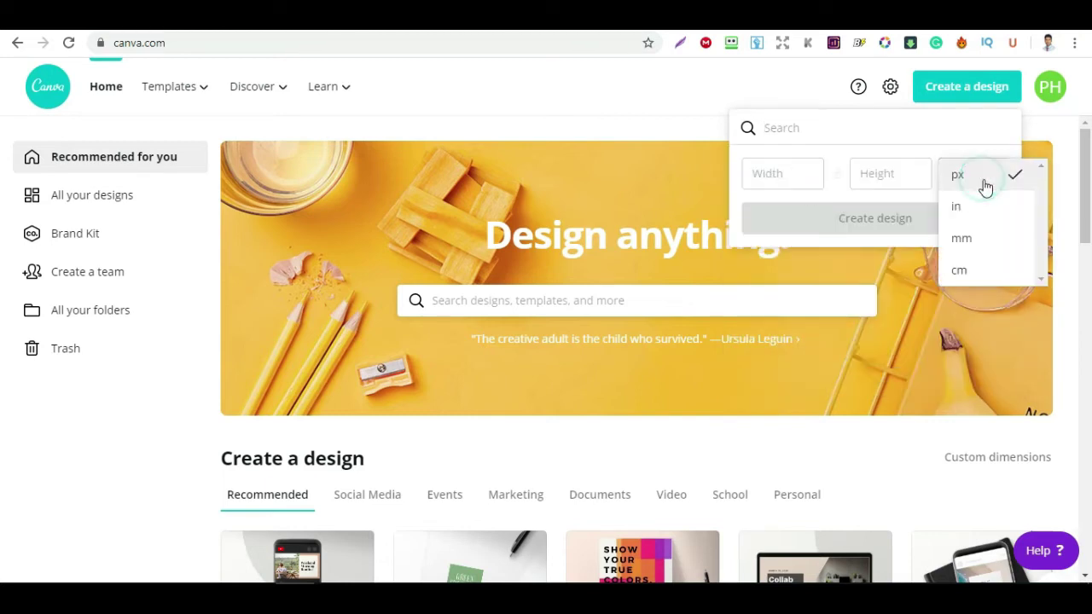
left_click(964, 209)
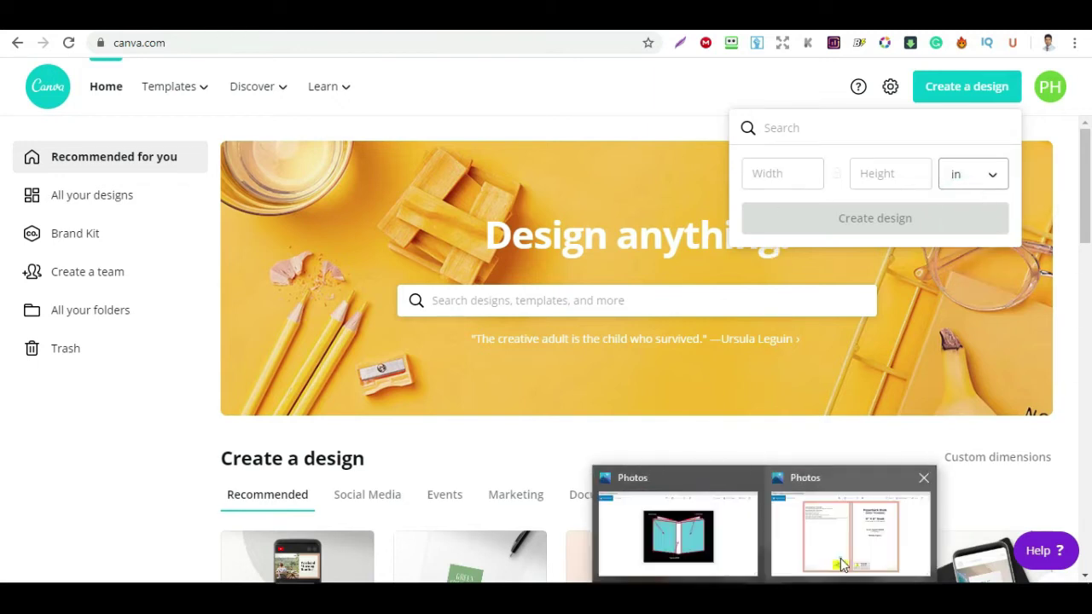
- Bring up the cover template image and add the back and front cover widths in Calculator as 6 + 6
left_click(844, 563)
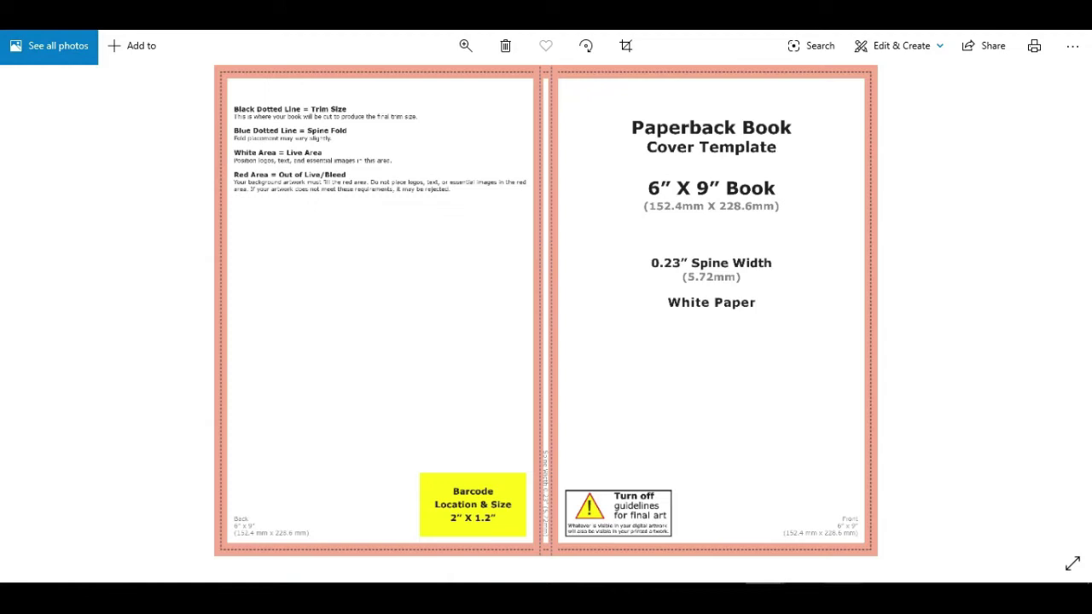
left_click_drag(785, 117, 375, 127)
left_click(413, 416)
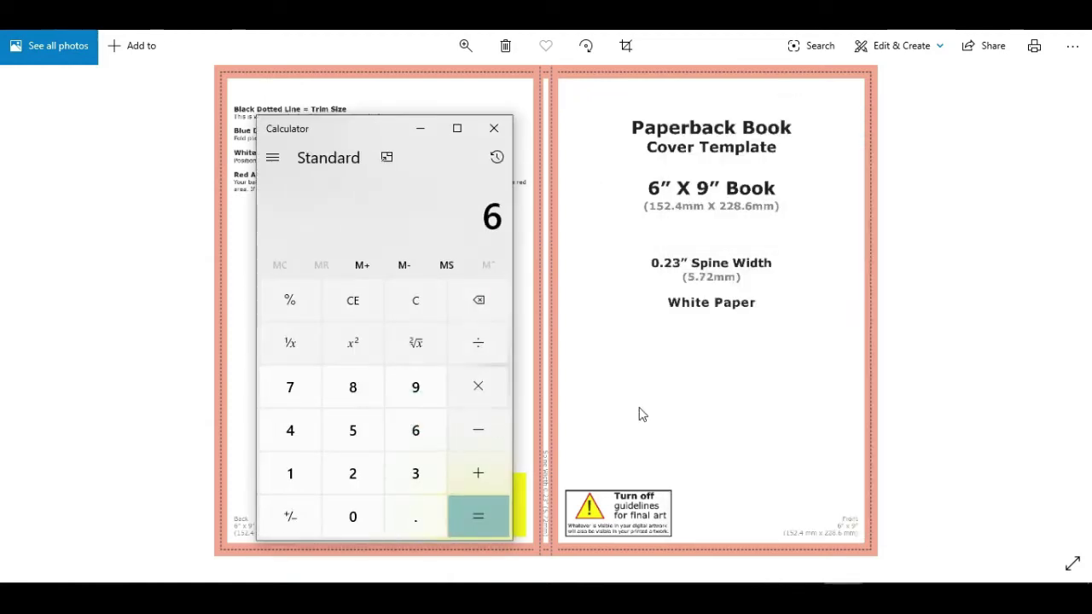
left_click(474, 465)
left_click_drag(379, 128, 561, 203)
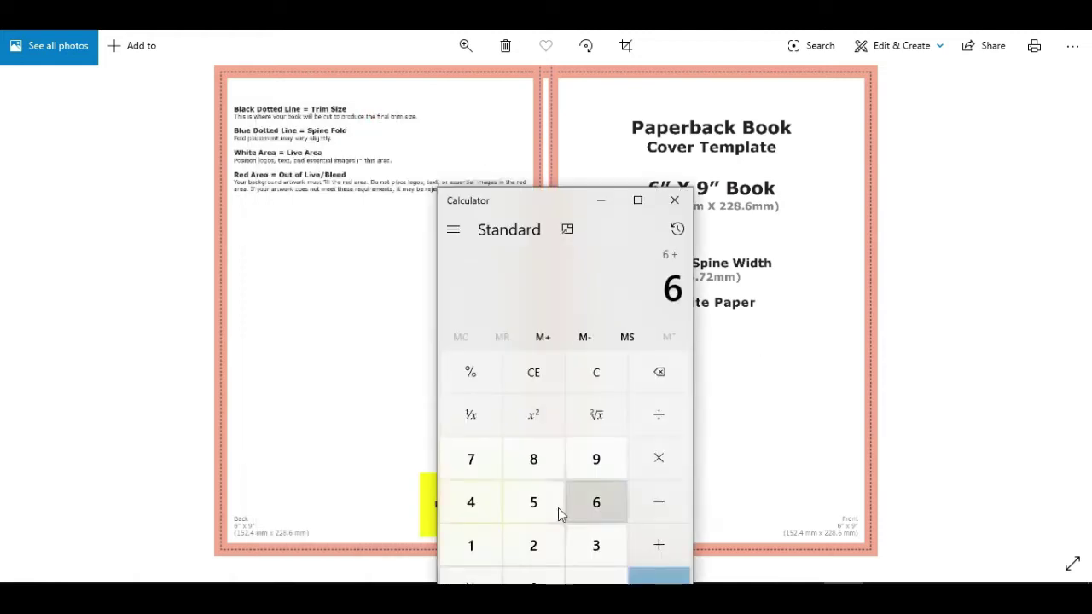
left_click(595, 511)
left_click(659, 546)
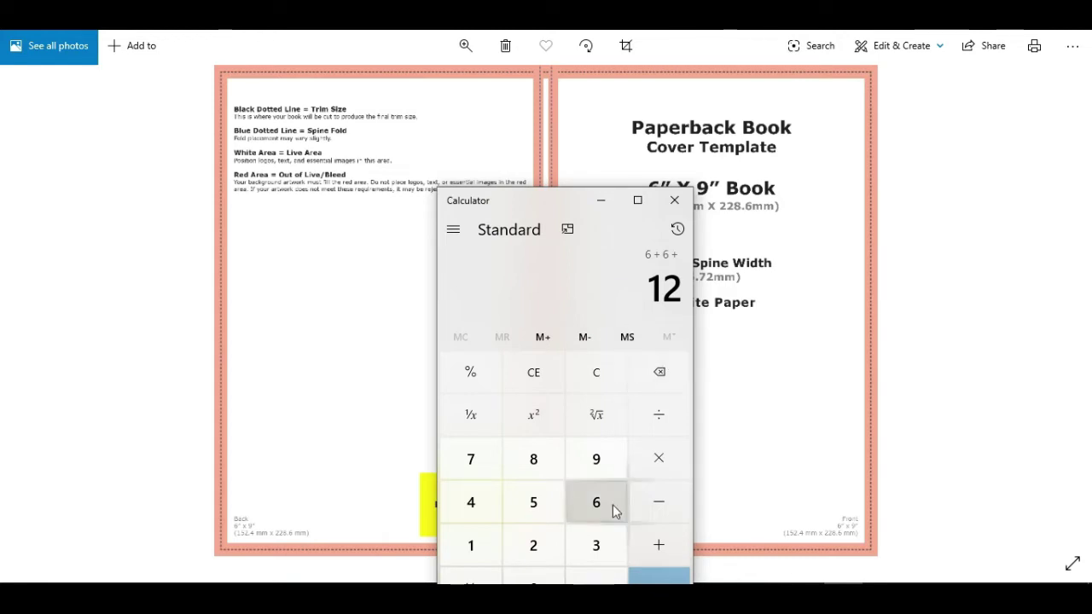
- Add the bleed allowance of 0.125 twice to the running cover width sum in Calculator
left_click(533, 578)
left_click(597, 579)
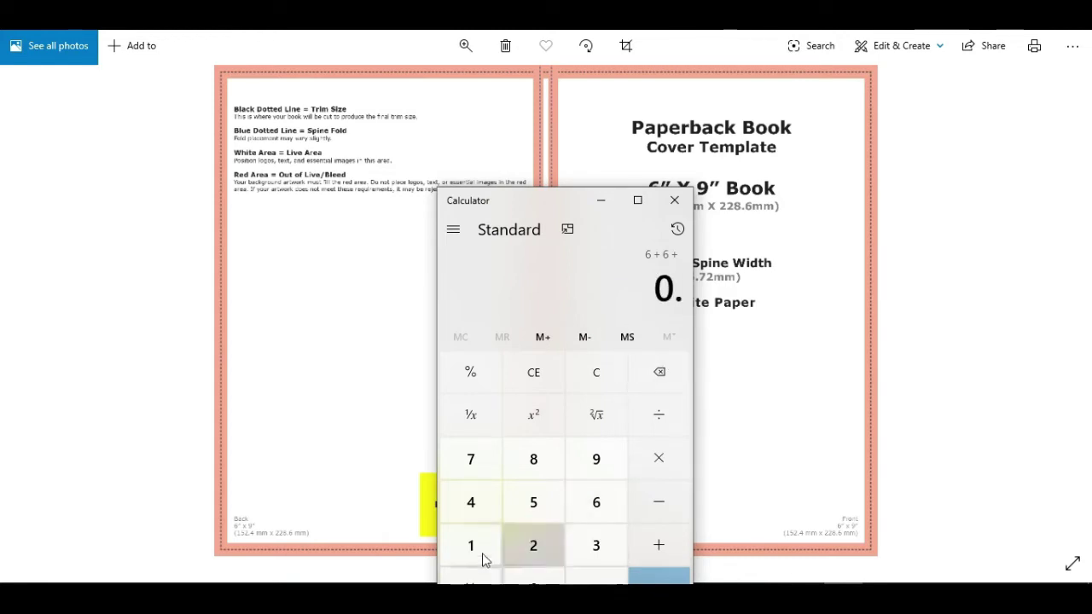
left_click(470, 545)
left_click(534, 545)
left_click(533, 502)
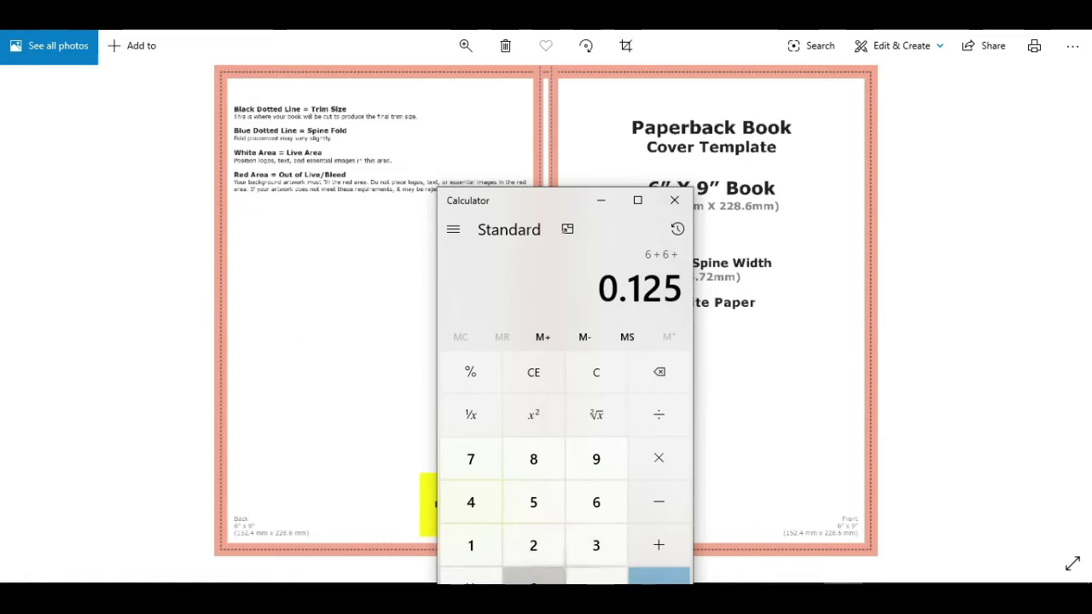
left_click(661, 544)
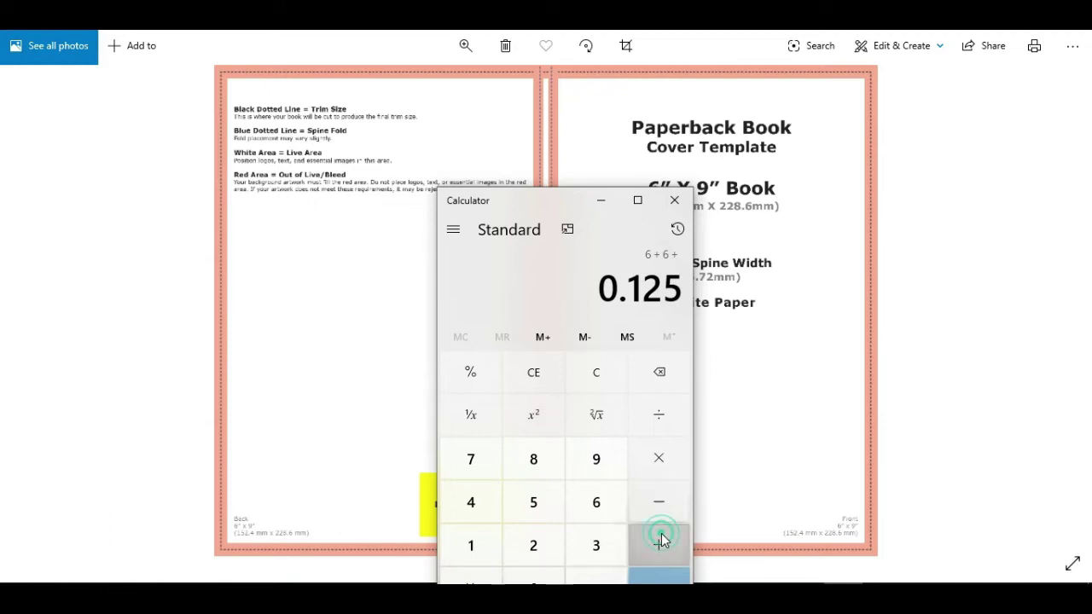
left_click(521, 578)
key("period")
left_click(476, 546)
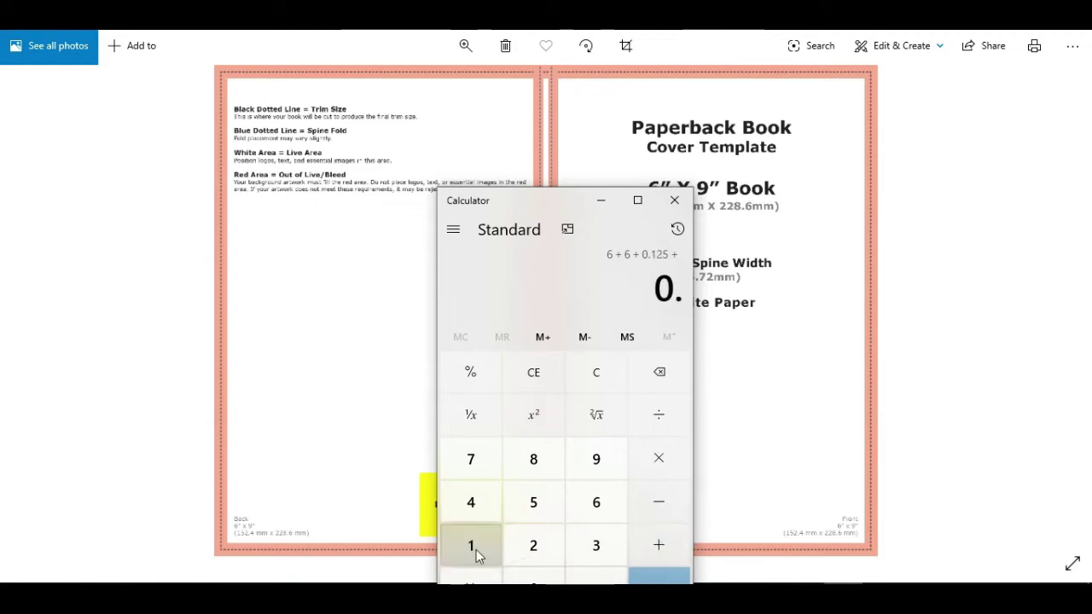
left_click(523, 553)
key("5")
left_click(656, 550)
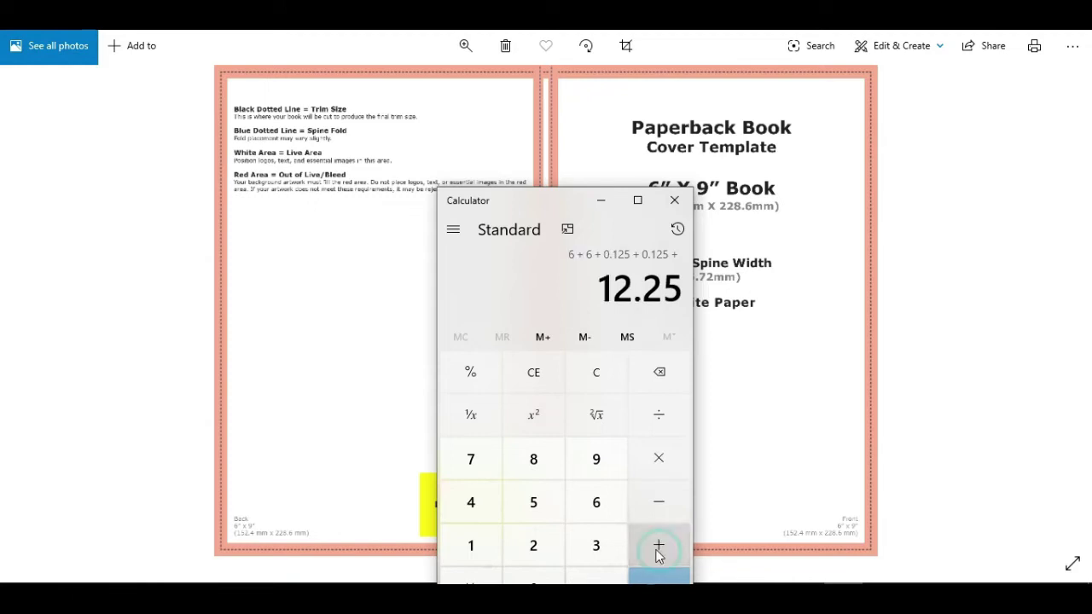
- Move Calculator off the template's front cover text and add the 0.23 spine width to the sum
left_click_drag(559, 202, 371, 193)
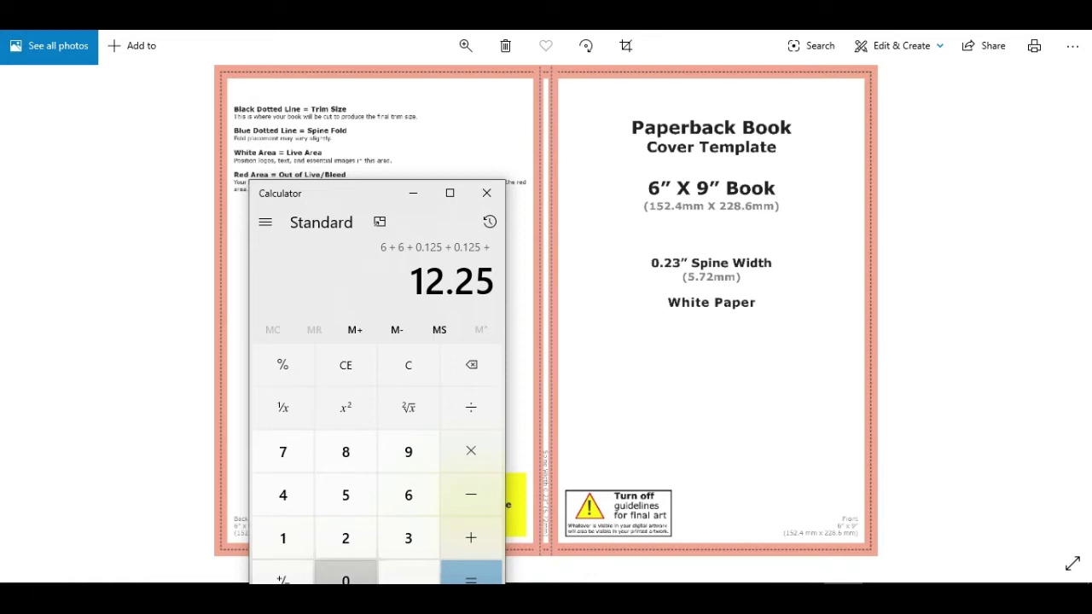
left_click(341, 578)
left_click(401, 573)
left_click(347, 538)
left_click(408, 537)
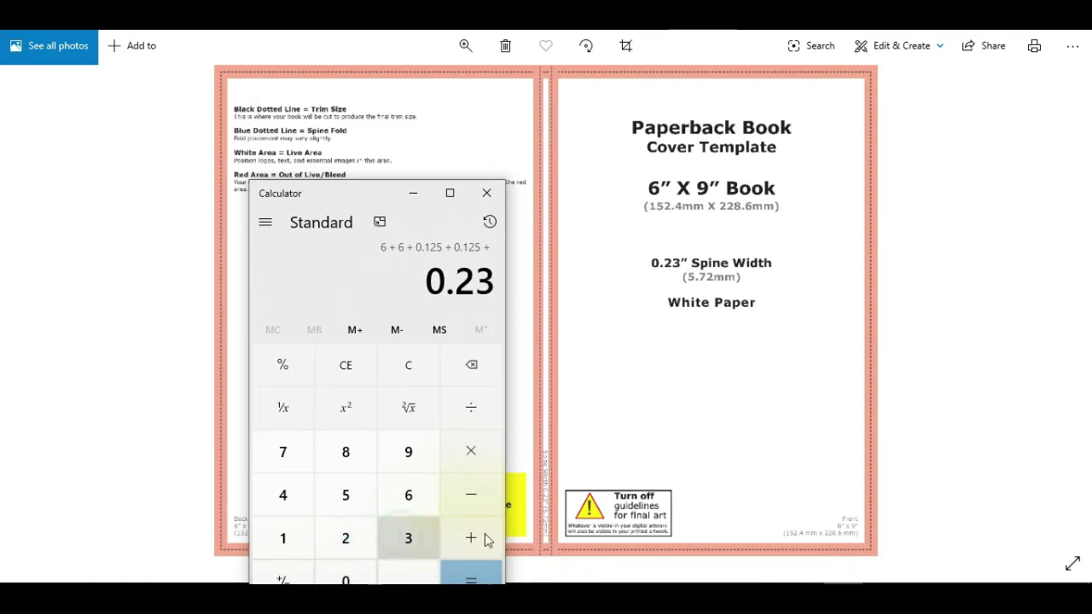
left_click(470, 537)
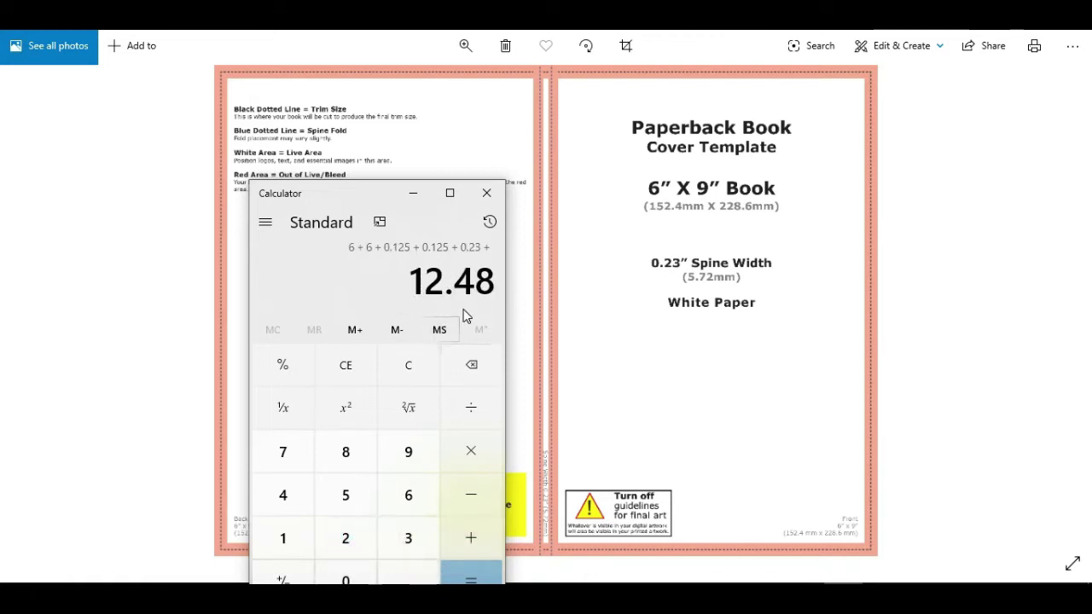
- Minimize Calculator and set the custom design width in Canva to 12.48 in
left_click(413, 193)
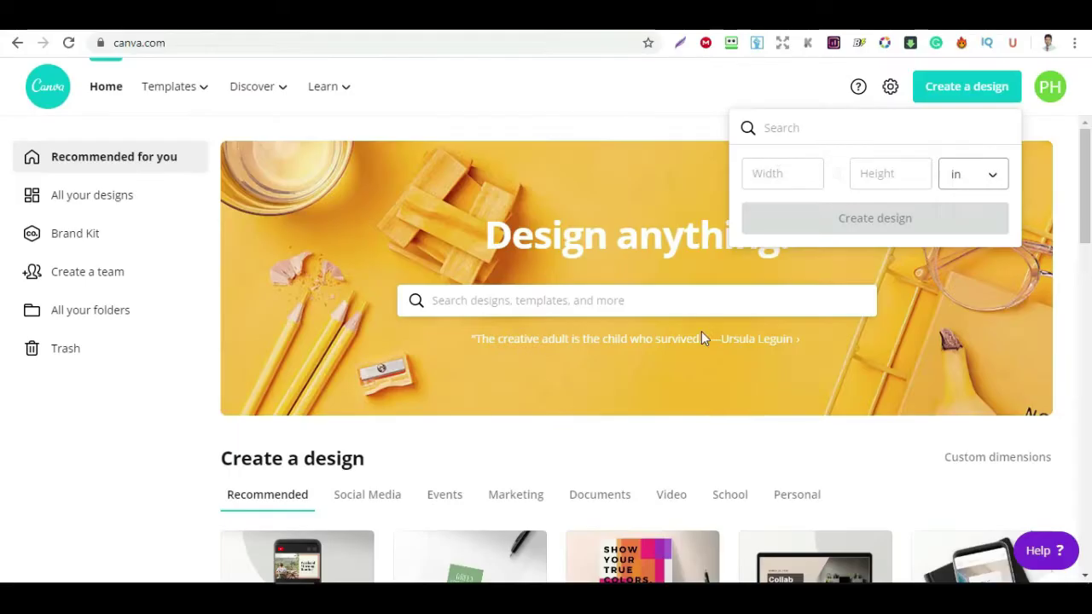
left_click(772, 174)
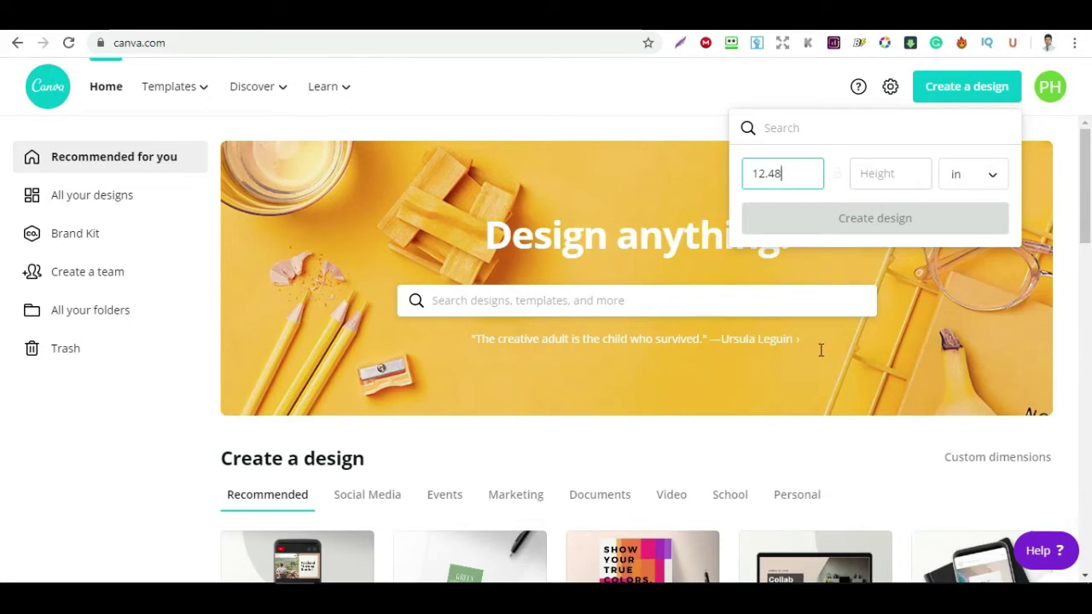
- Clear the Calculator and place it over the back cover area of the cover template image
key("alt+Tab")
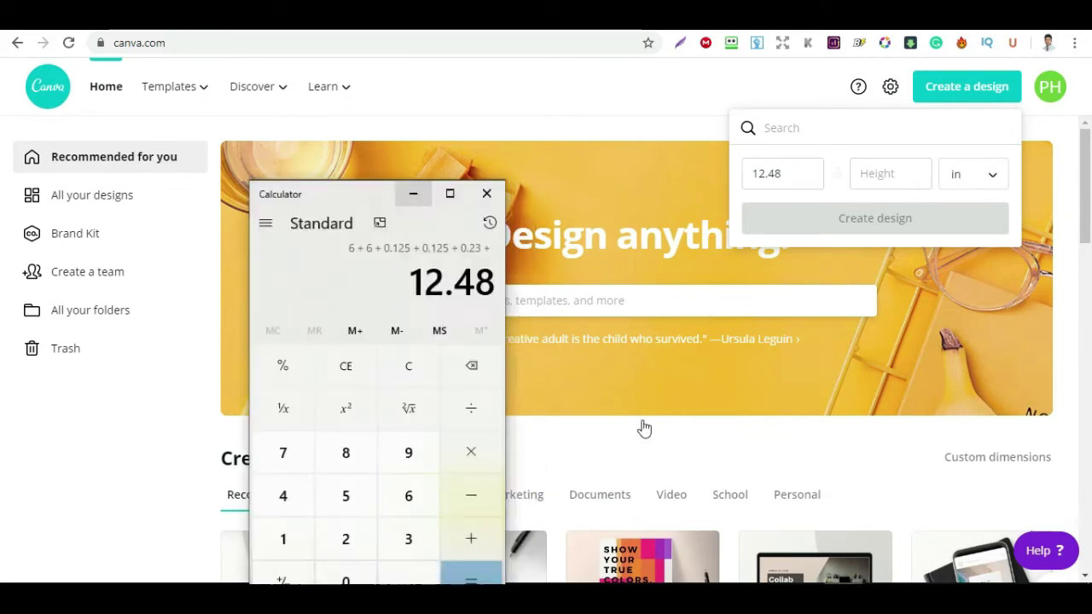
left_click(413, 375)
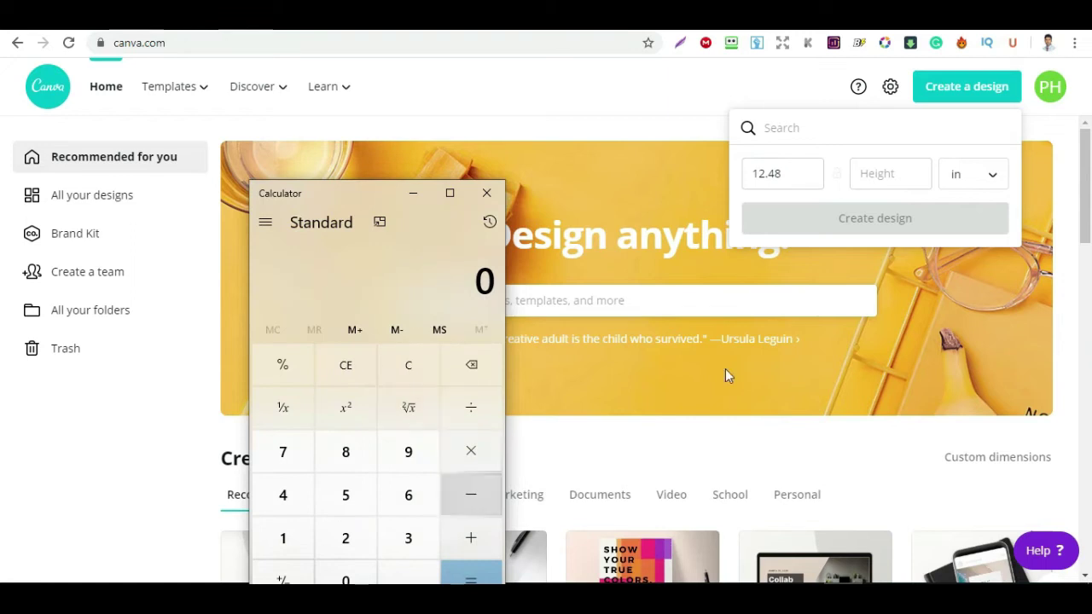
mouse_move(805, 598)
mouse_move(768, 597)
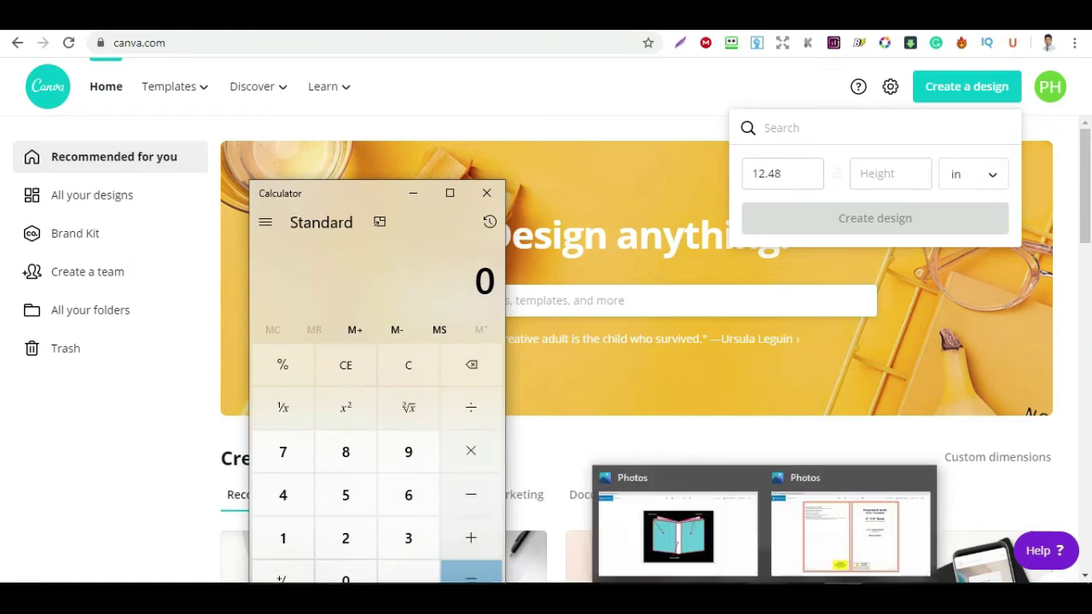
left_click(836, 561)
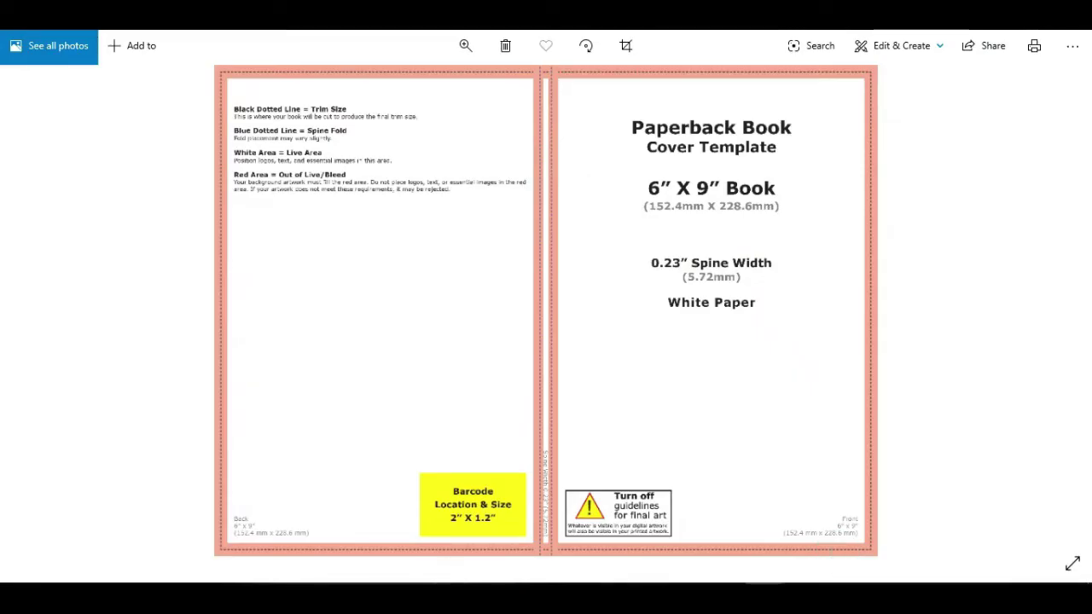
key("alt+Tab")
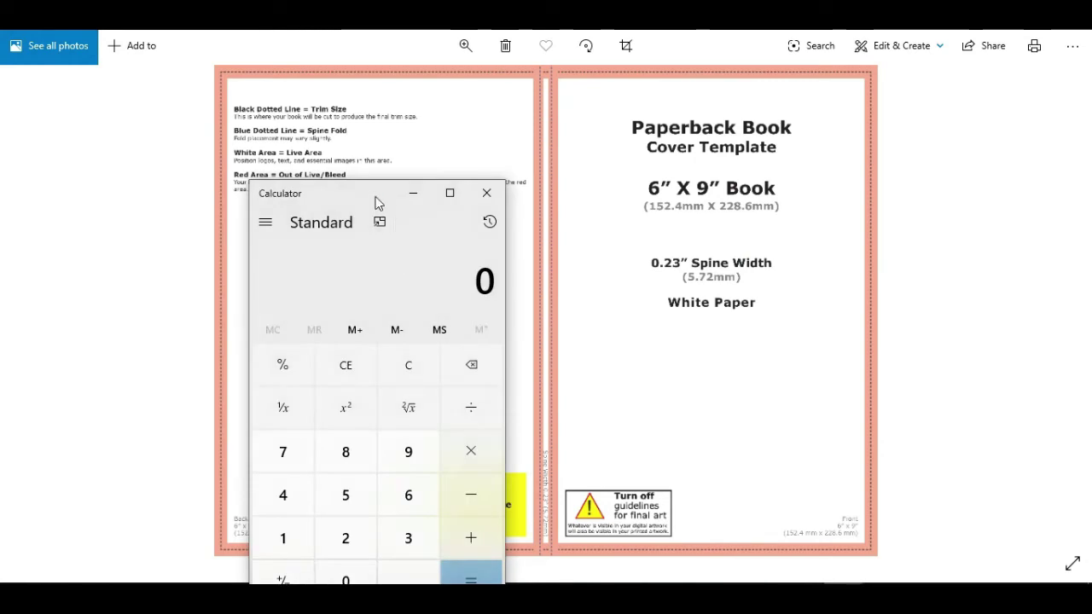
left_click_drag(376, 196, 317, 183)
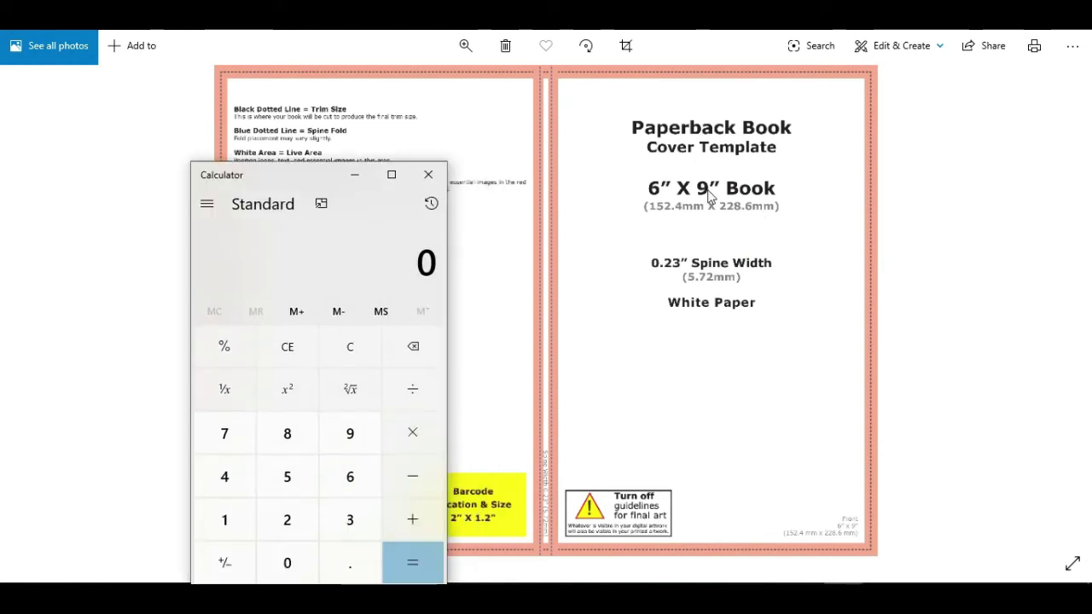
- Calculate the full cover height in Calculator as 9 + 0.125 + 0.125
left_click(349, 434)
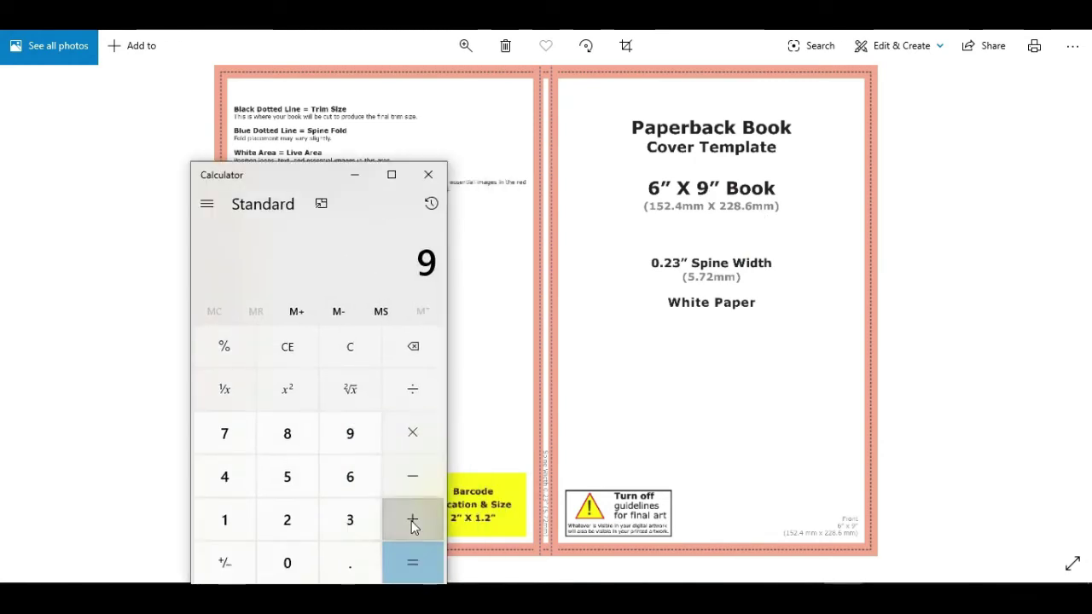
left_click(414, 520)
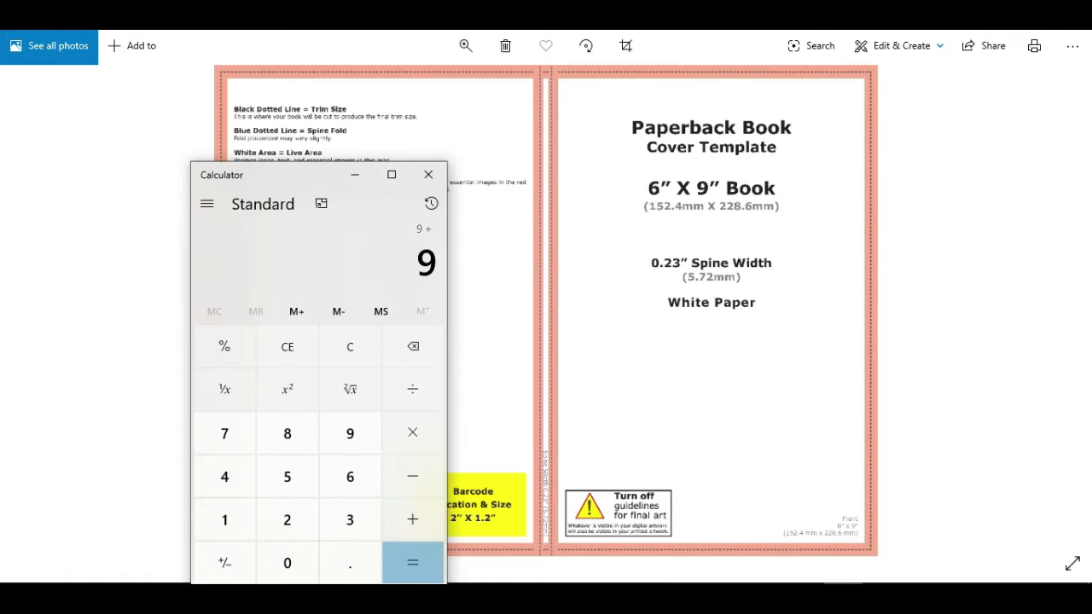
left_click(287, 562)
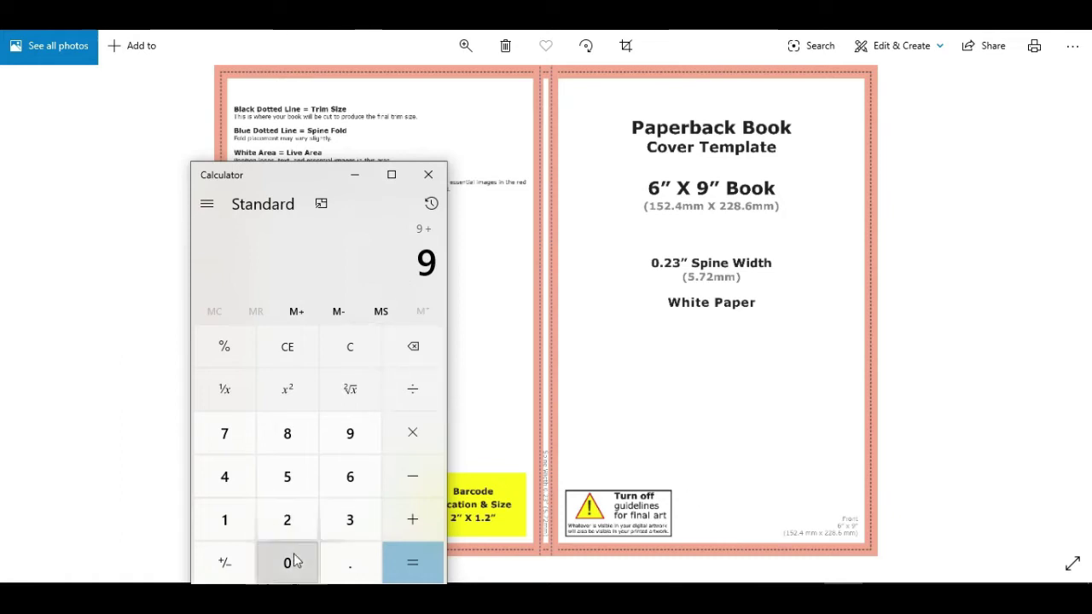
left_click(350, 563)
left_click(225, 519)
left_click(285, 519)
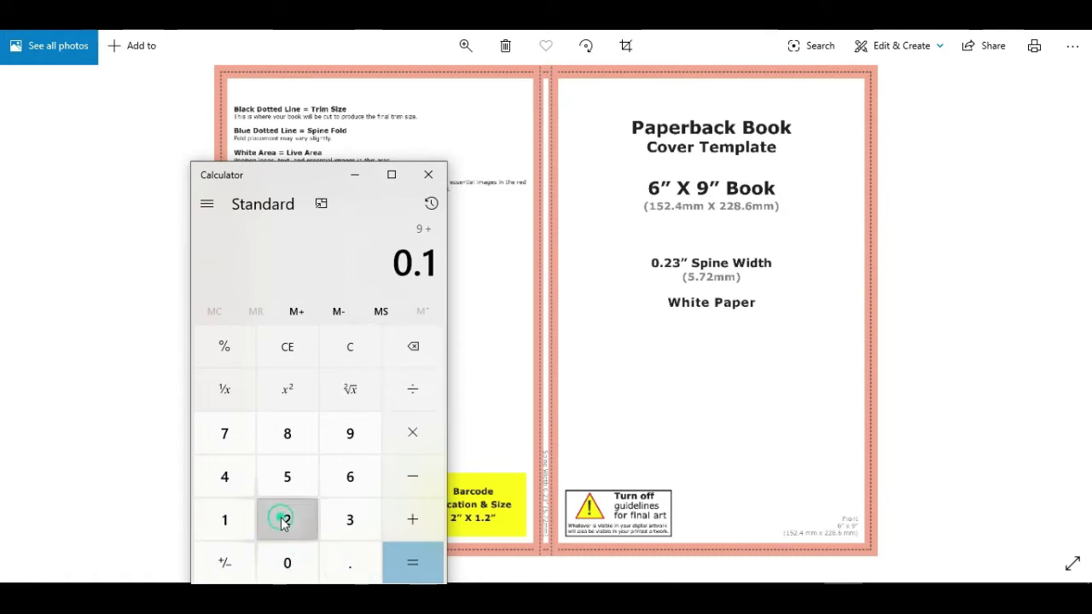
left_click(287, 477)
left_click(412, 519)
left_click(287, 563)
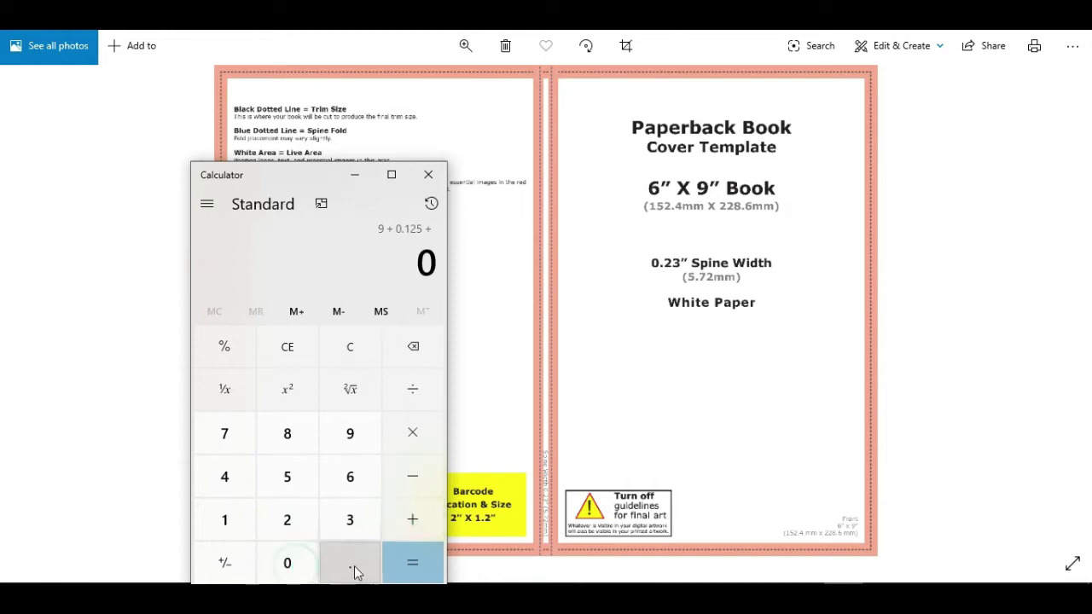
left_click(350, 563)
left_click(241, 521)
left_click(286, 519)
left_click(290, 479)
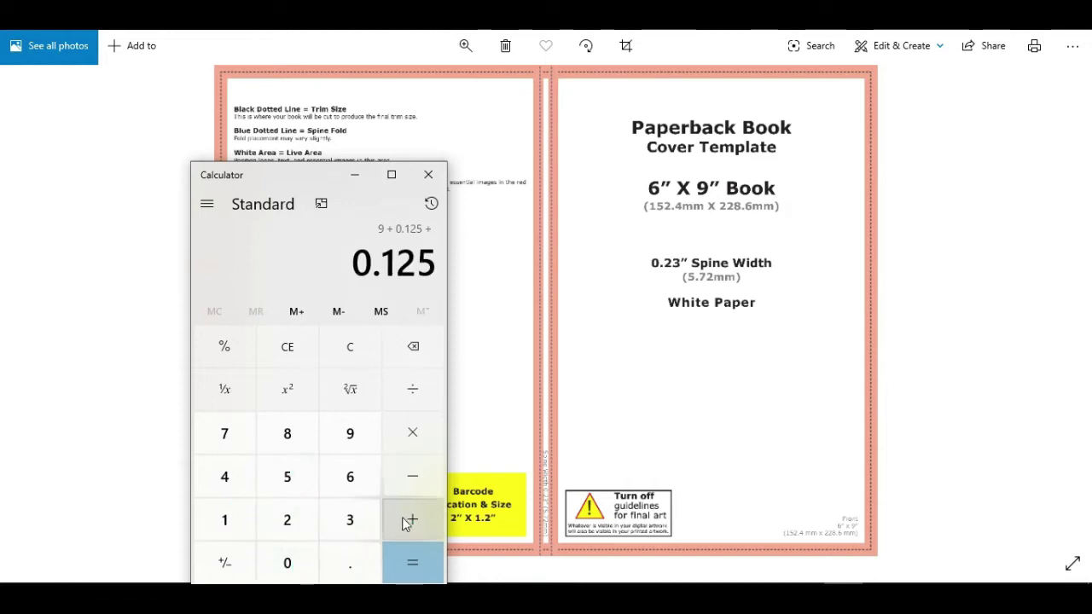
left_click(410, 520)
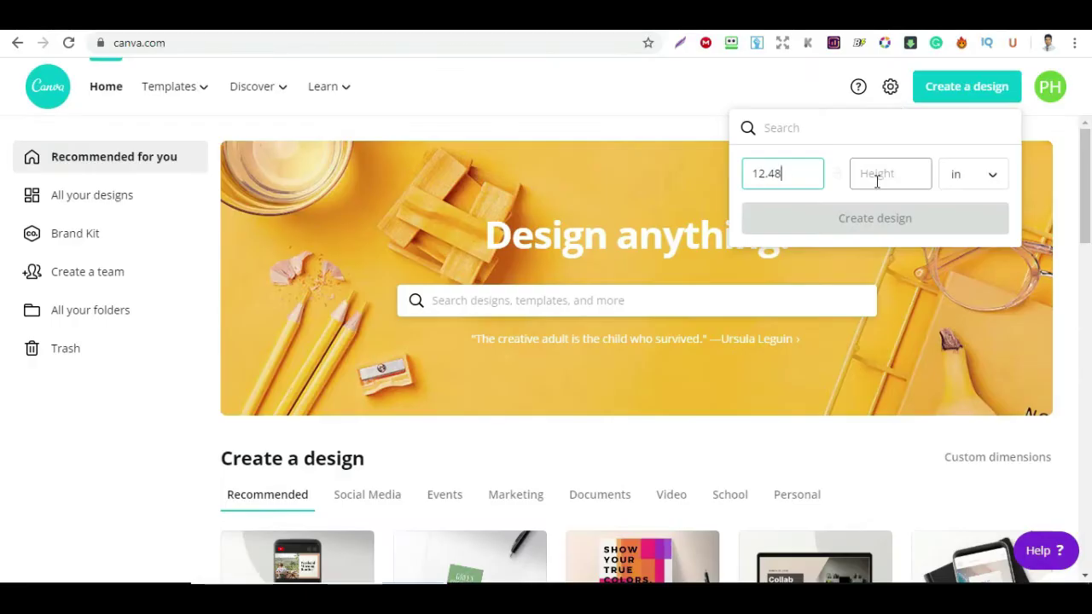
- In Canva, set the custom design height to 9.25 in and create the design
left_click(877, 176)
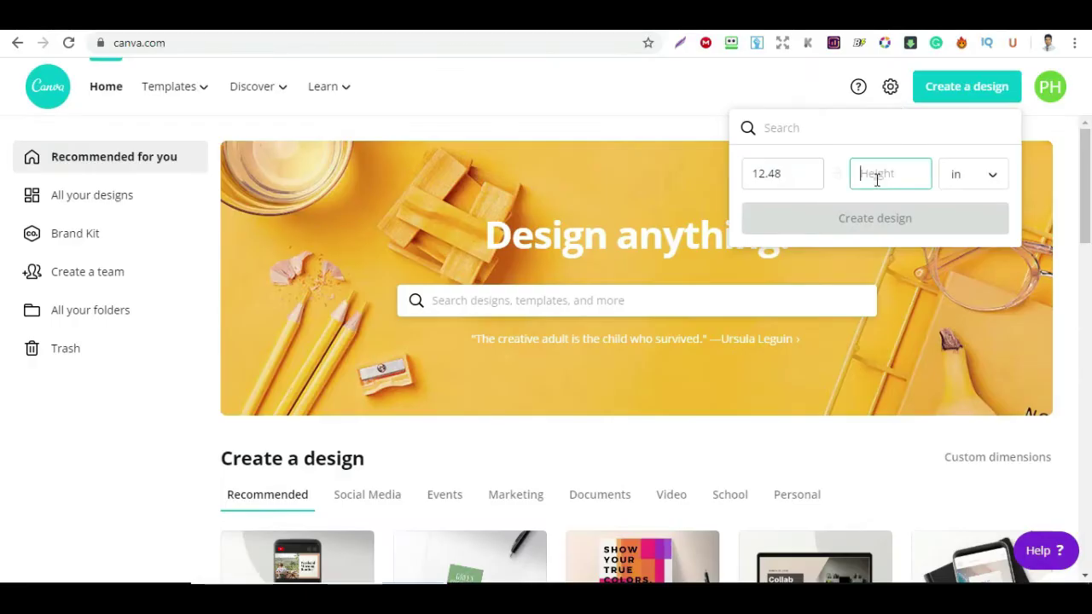
type("9.25")
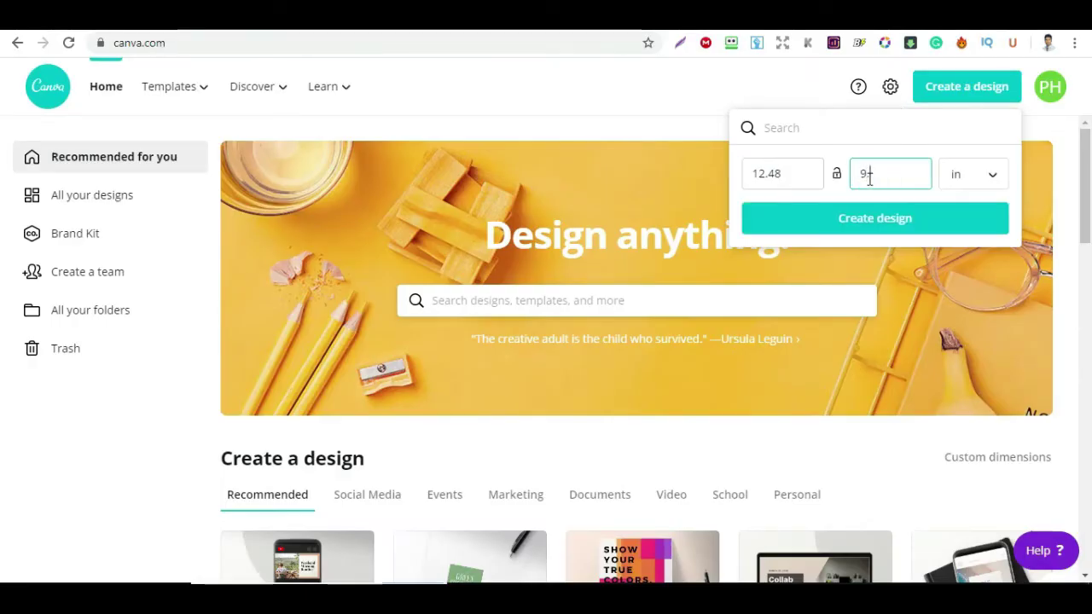
left_click(885, 224)
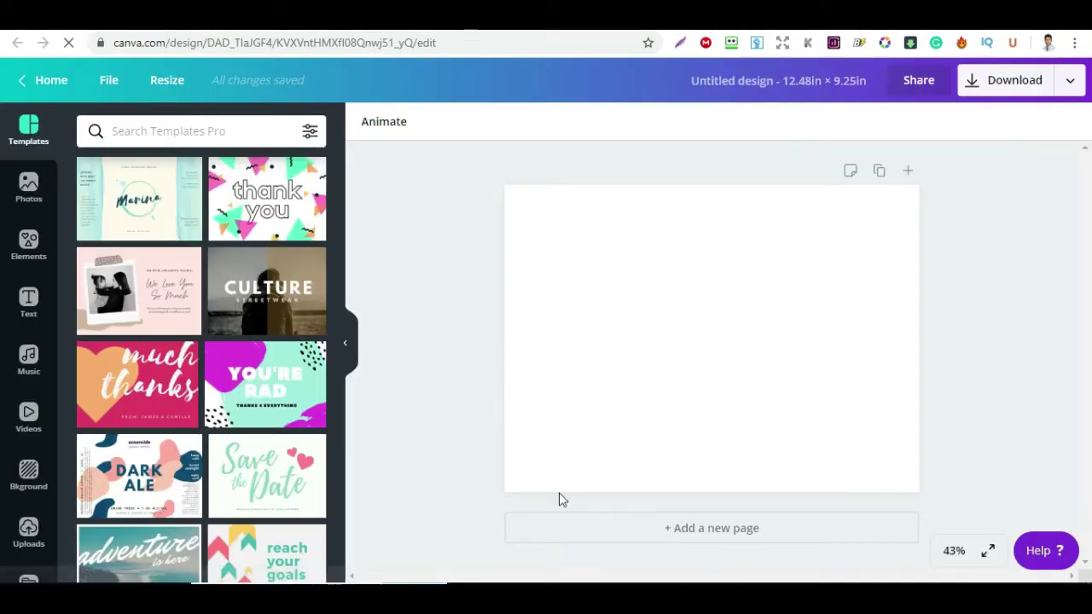
- Set the blank page's background colour to black
left_click(726, 350)
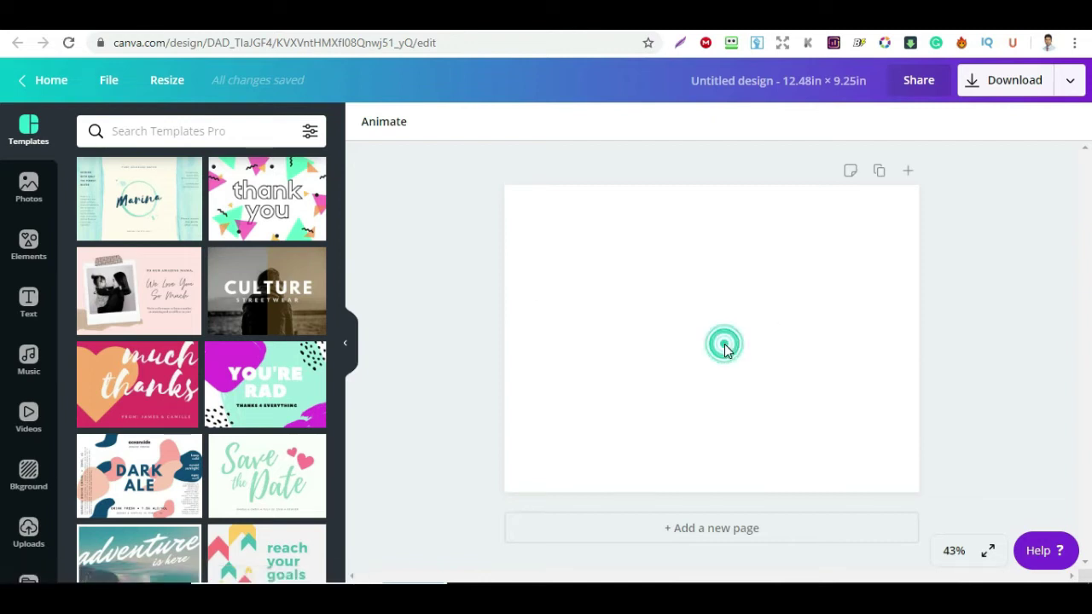
left_click(369, 128)
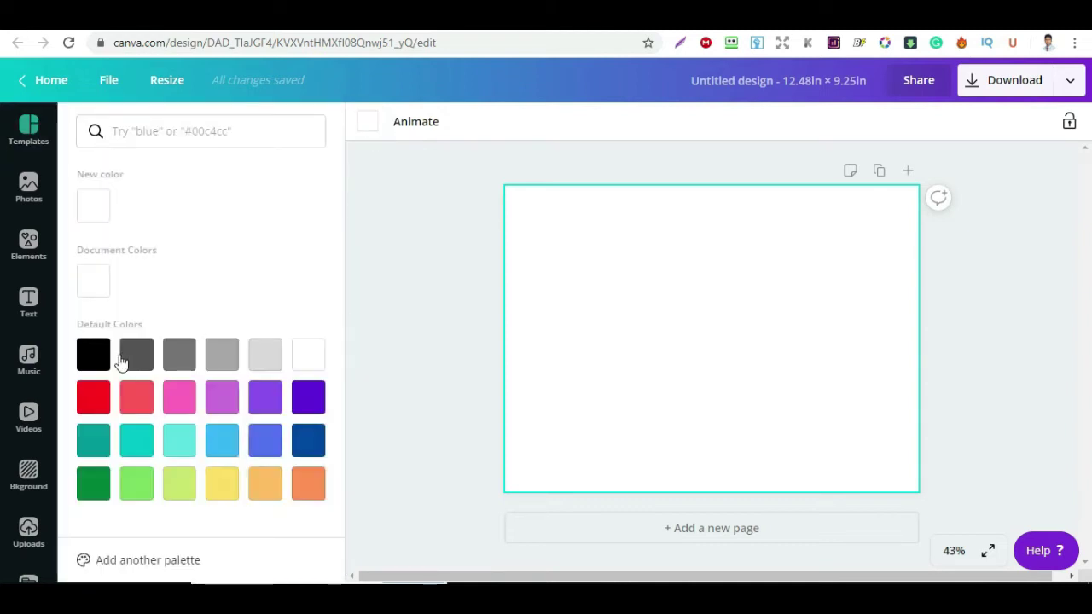
left_click(93, 354)
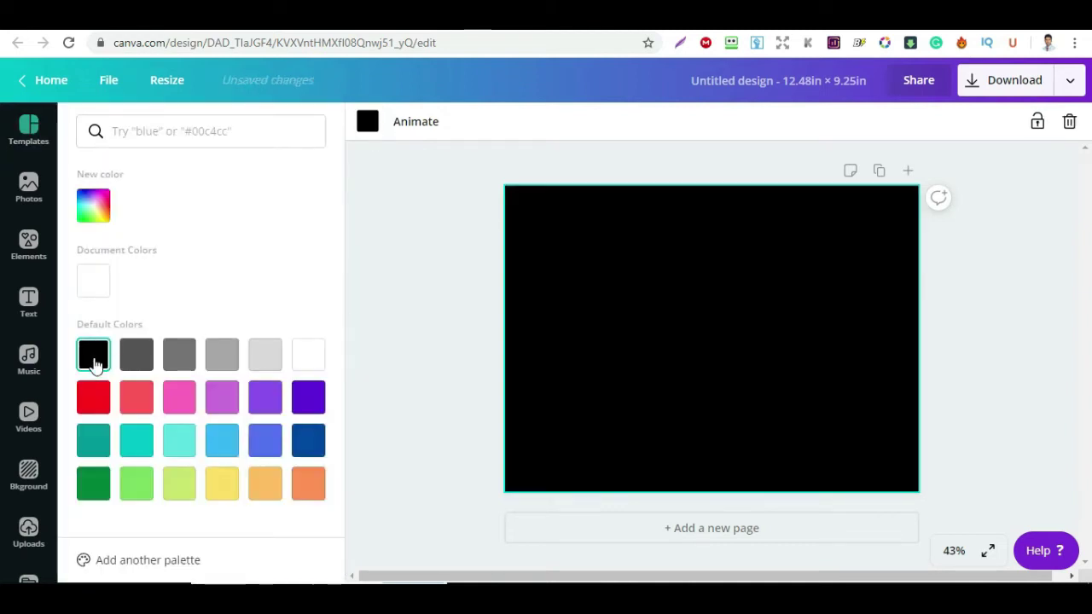
left_click(1019, 346)
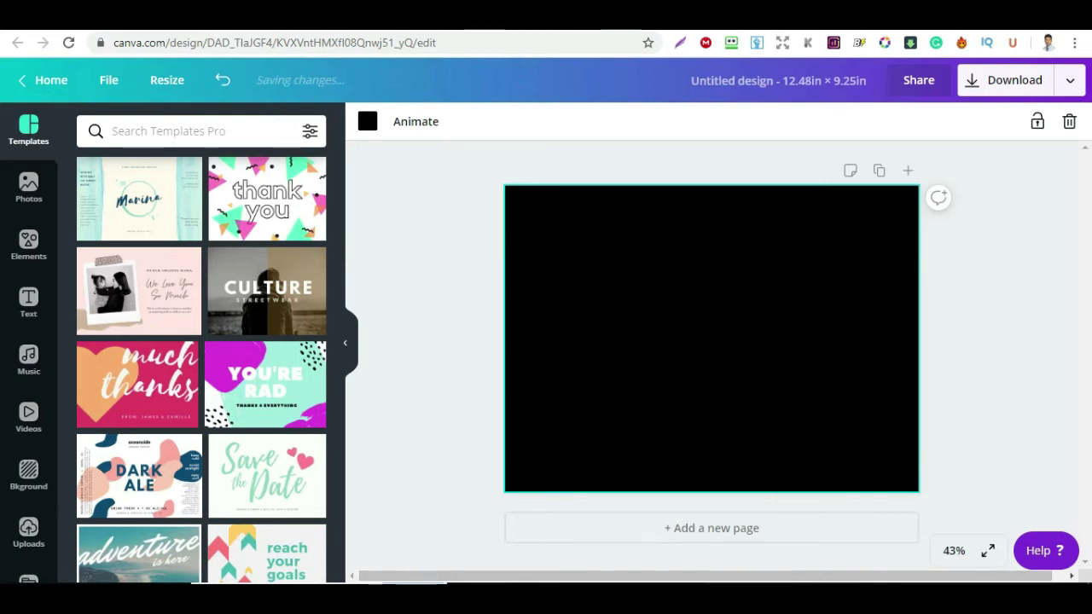
- Check the cover template image, return to the Canva design, add a solid line and colour it red
left_click(838, 550)
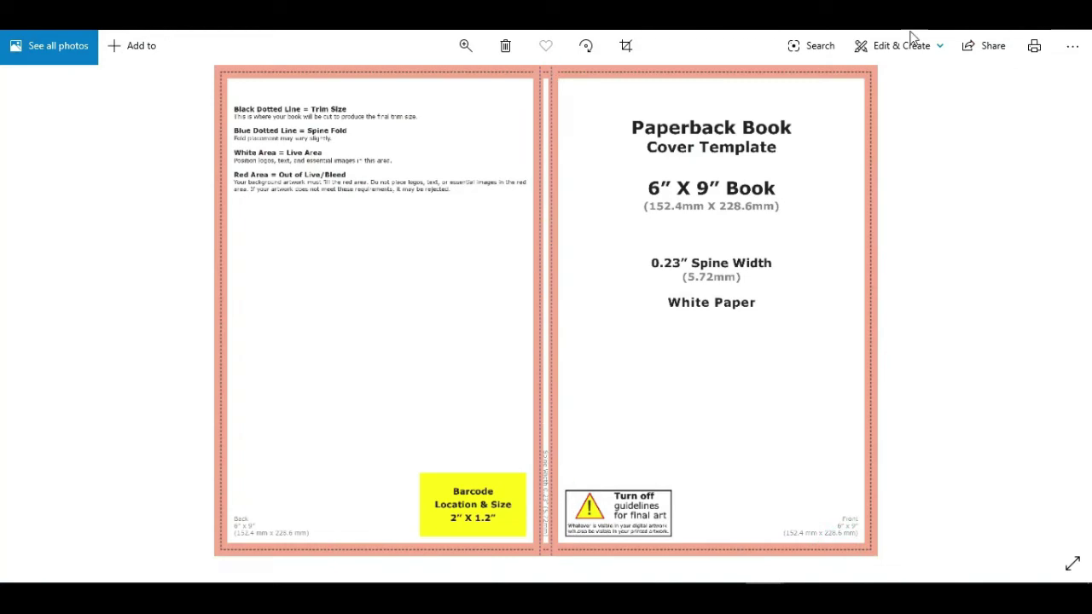
key("alt+Tab")
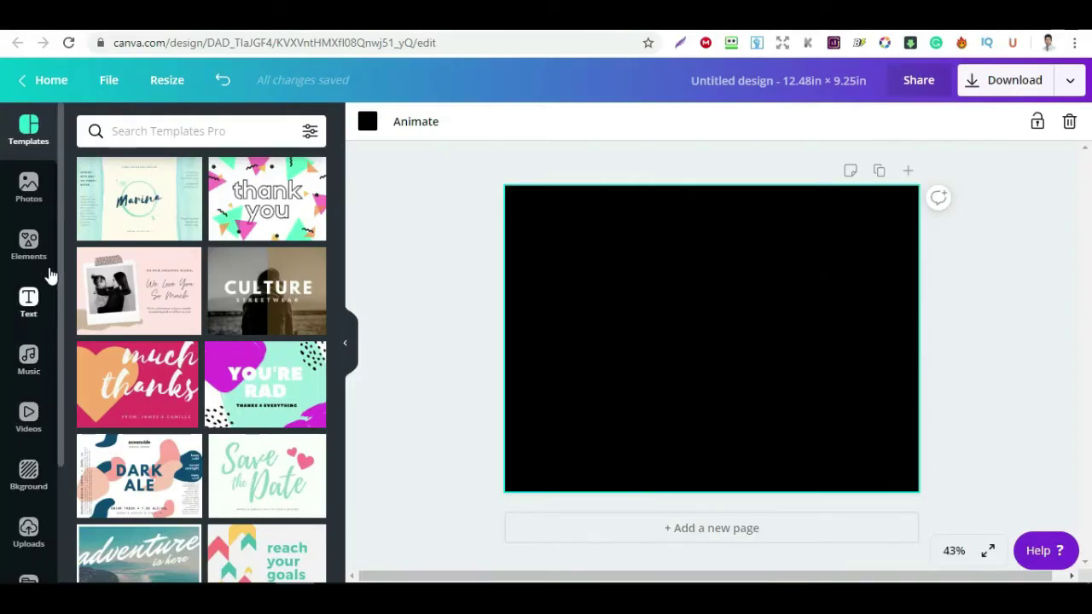
left_click(31, 247)
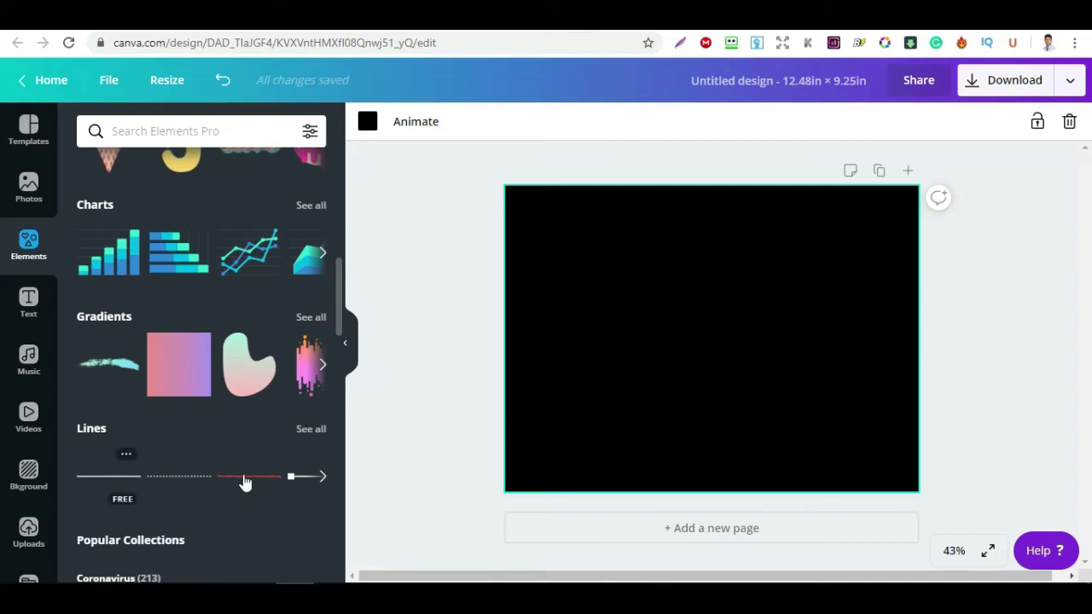
left_click(96, 483)
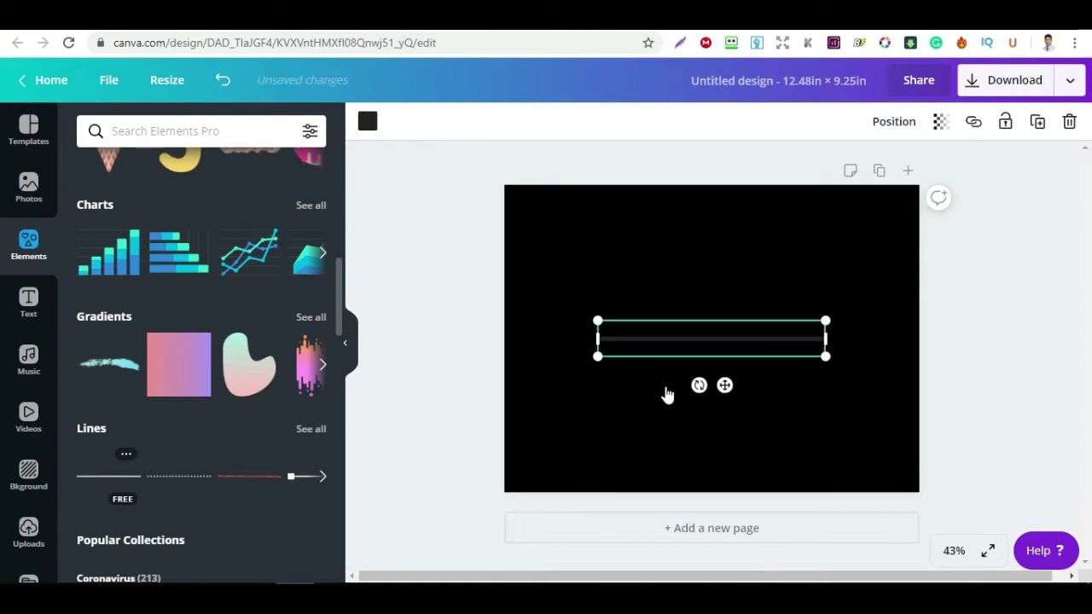
left_click(365, 124)
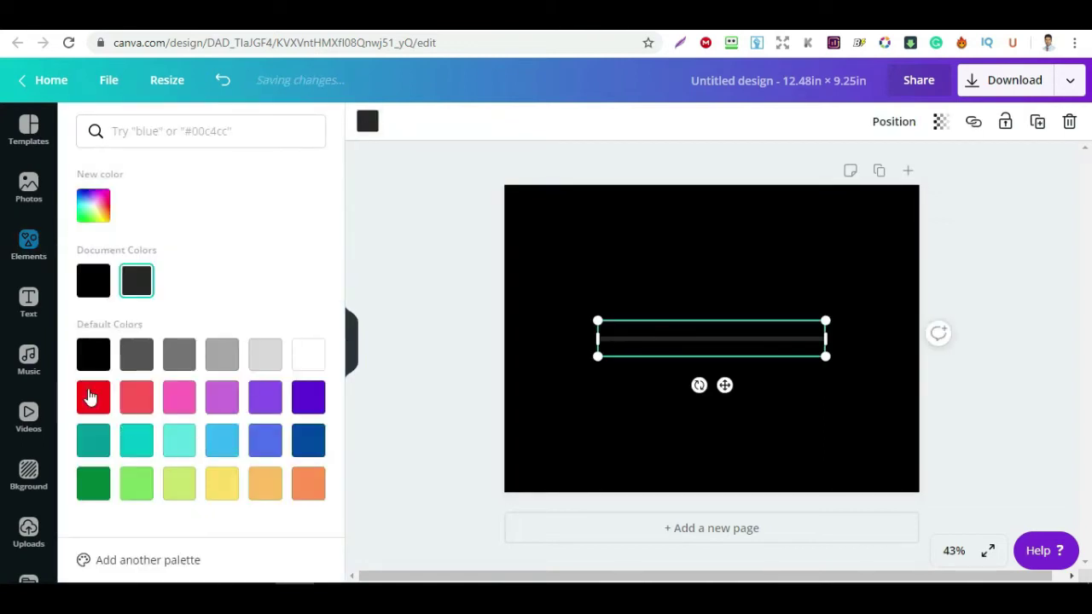
left_click(84, 388)
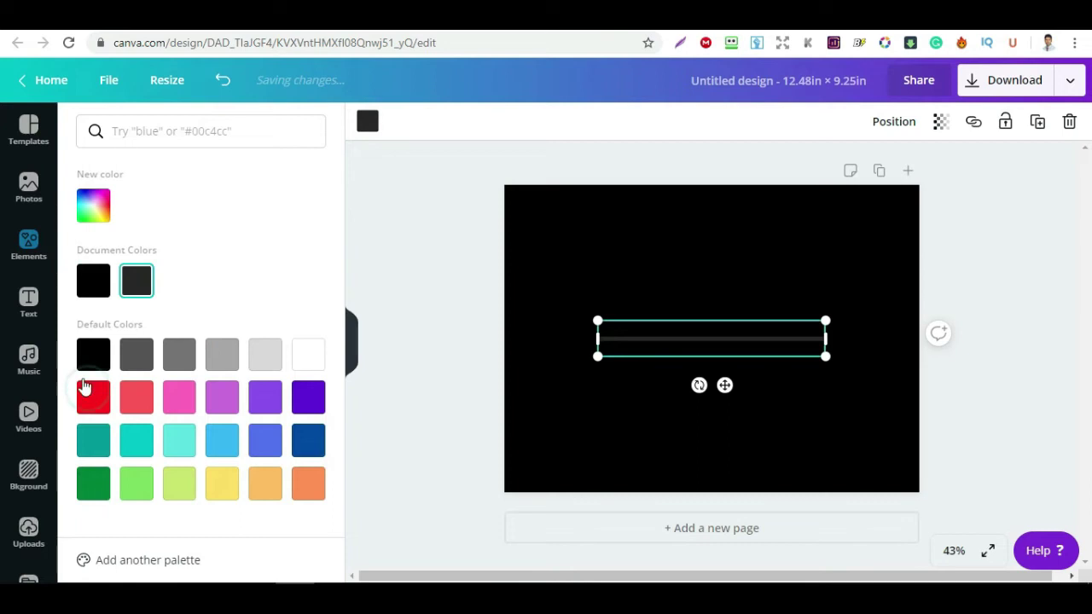
- Rotate the red line to vertical, scale it down to a thinner stroke and lengthen it to about 10 in
left_click(698, 386)
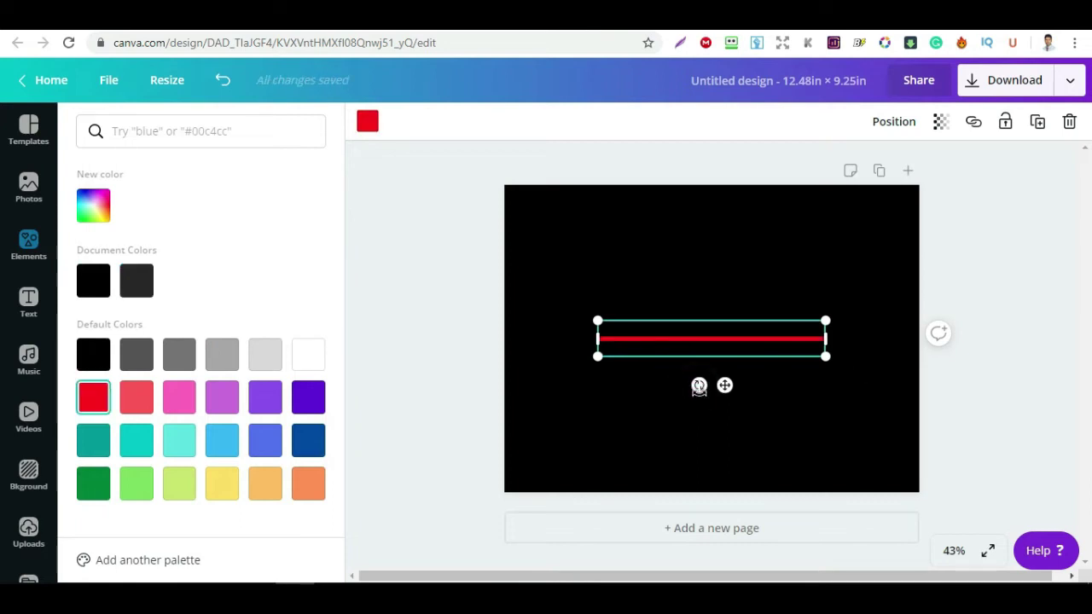
left_click_drag(676, 389, 639, 324)
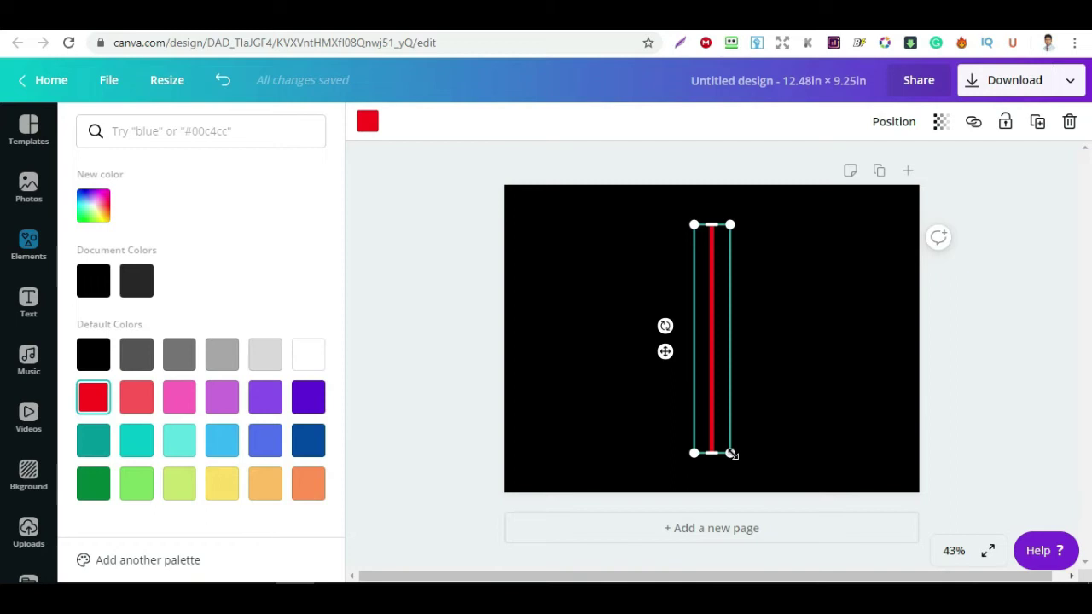
left_click(731, 454)
left_click_drag(710, 383, 710, 348)
left_click_drag(709, 347, 725, 355)
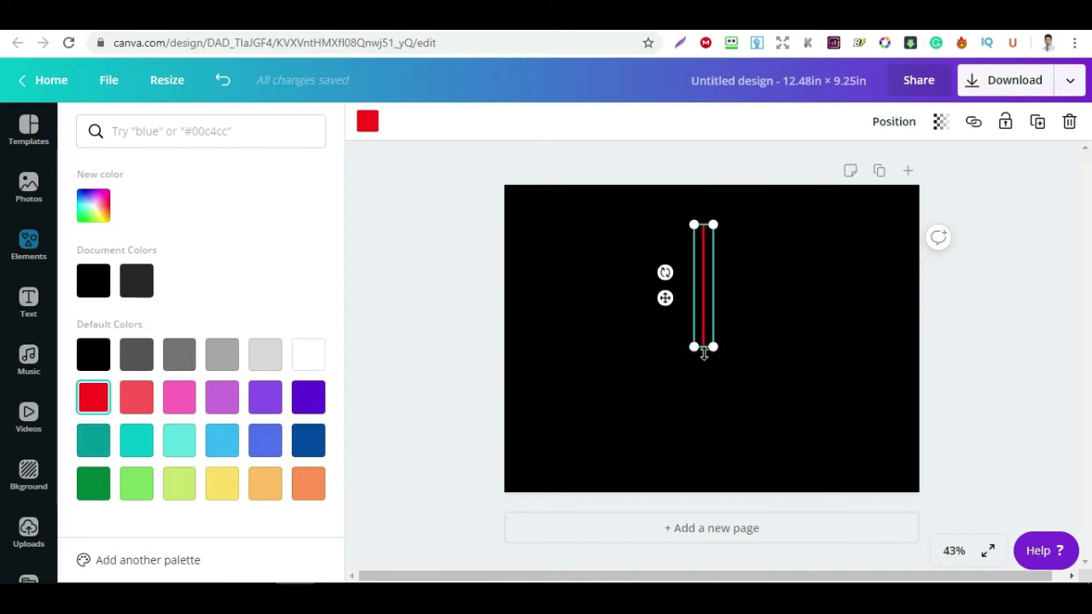
left_click_drag(706, 488, 708, 556)
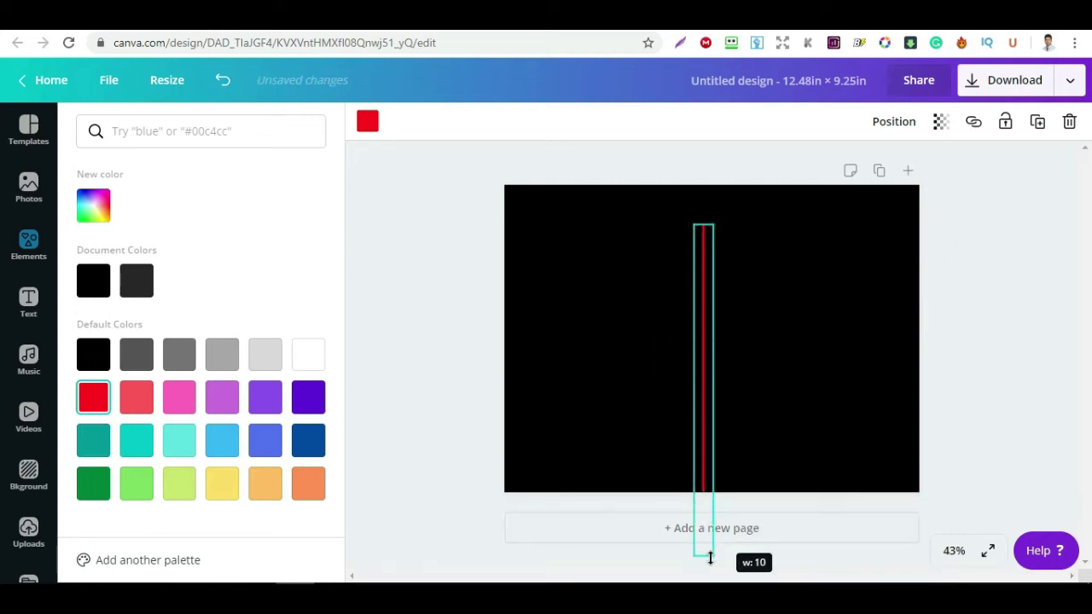
- Align the vertical red line to the centre and middle of the page and deselect it
left_click(888, 125)
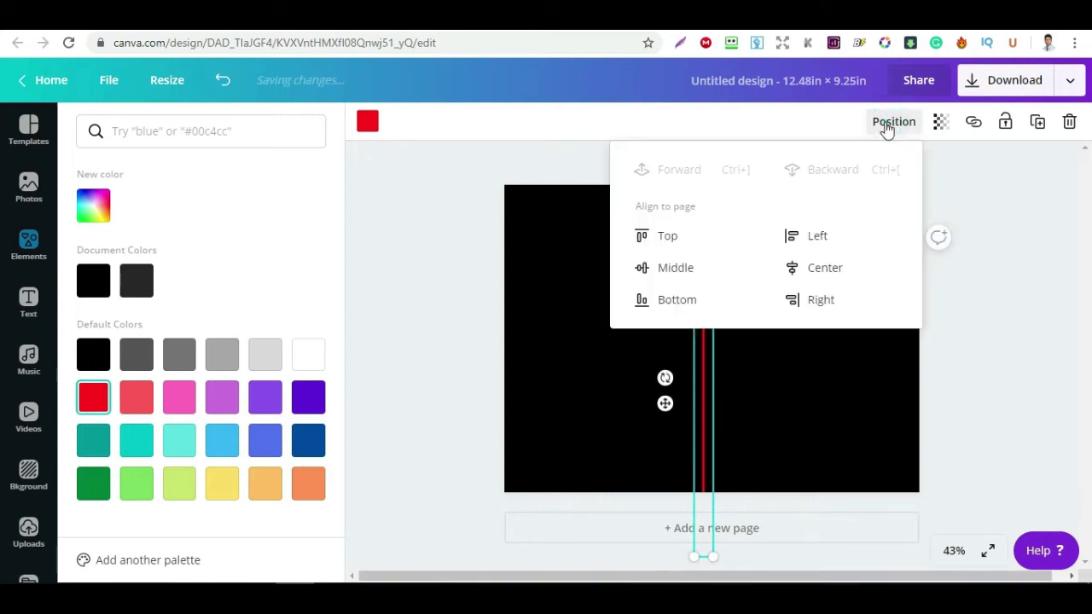
left_click(826, 272)
left_click(679, 267)
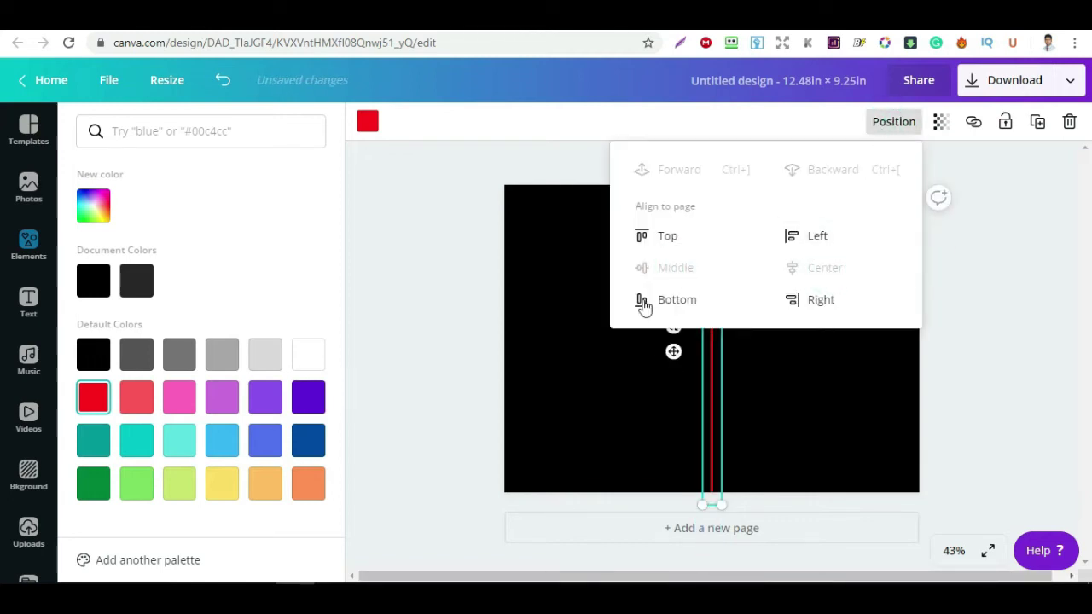
left_click(588, 360)
left_click(786, 354)
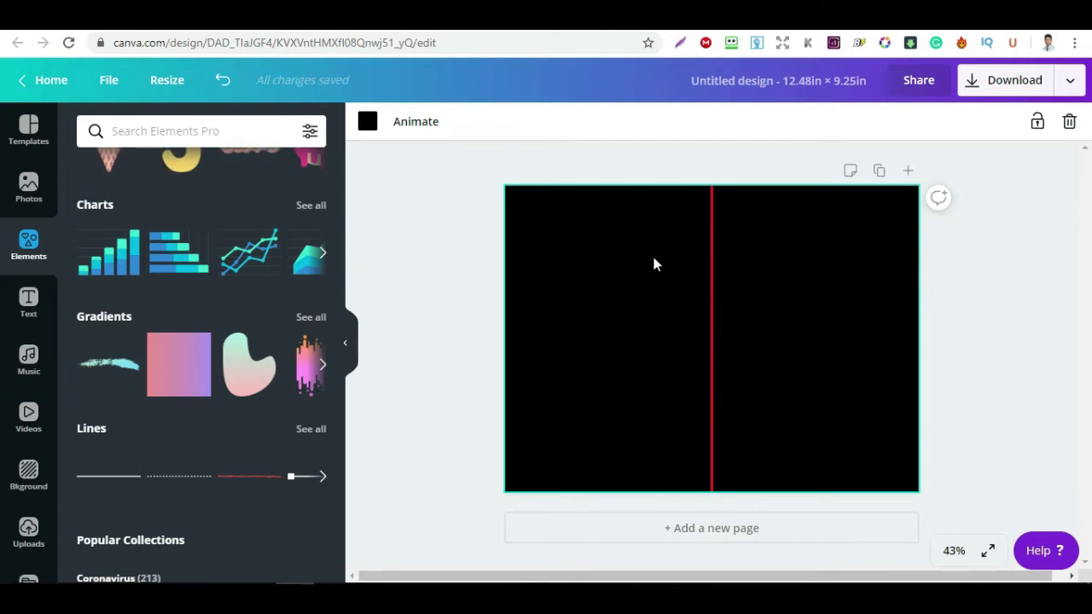
- Choose the PaperBack Cover Template12.52x9.25 file for upload and place the cover template image on the page
left_click(33, 534)
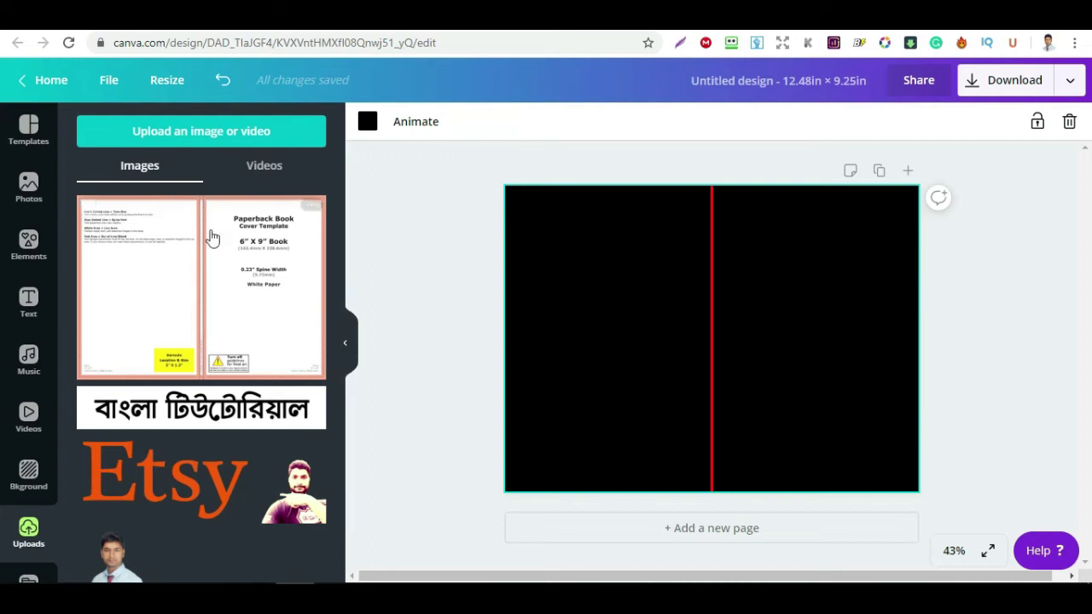
left_click(158, 139)
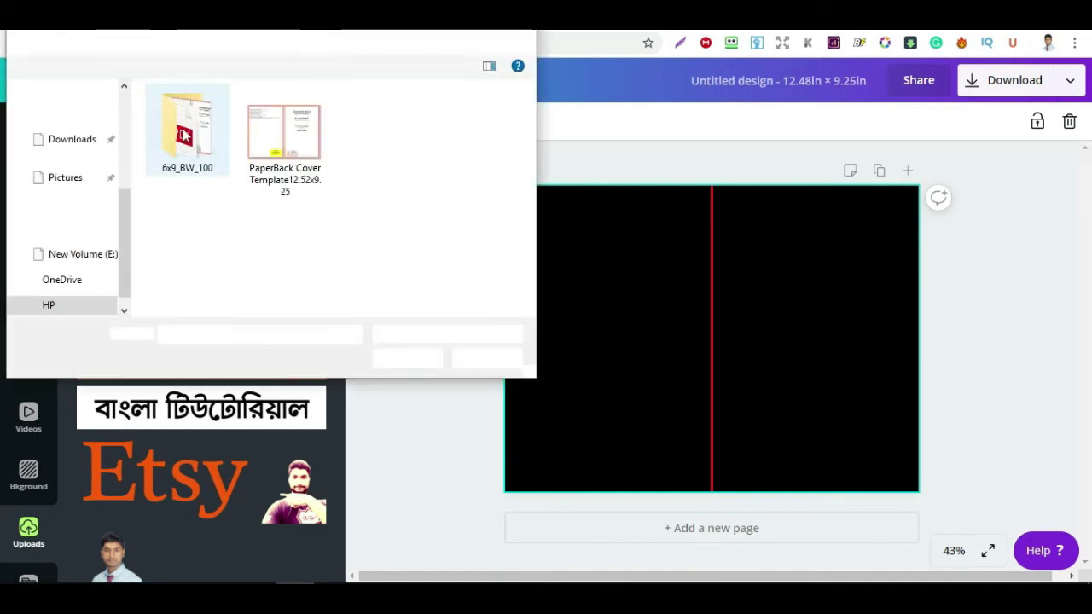
left_click(294, 155)
left_click(407, 359)
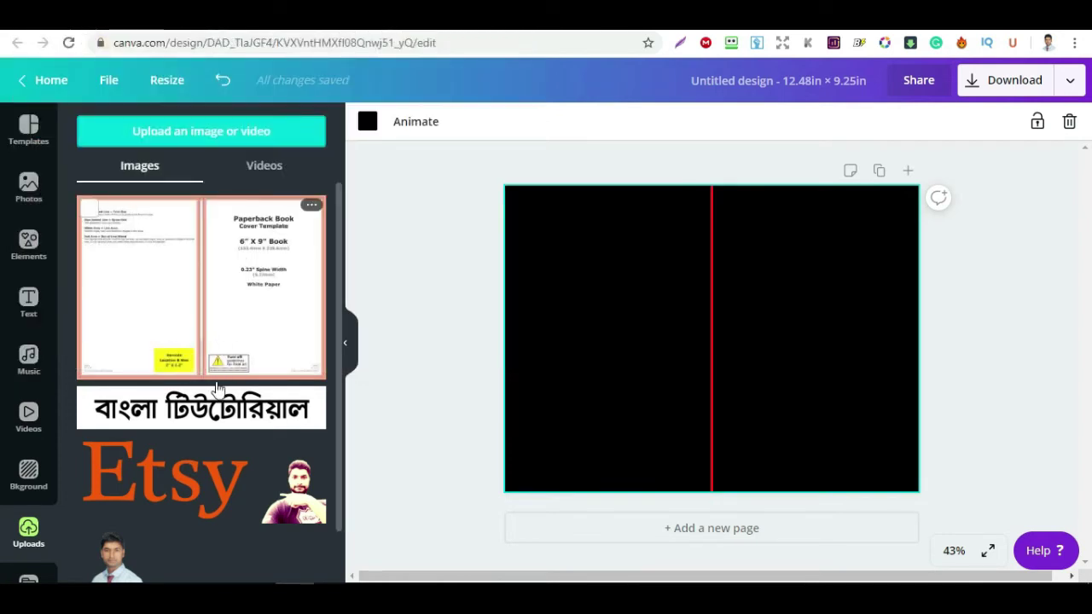
left_click(189, 318)
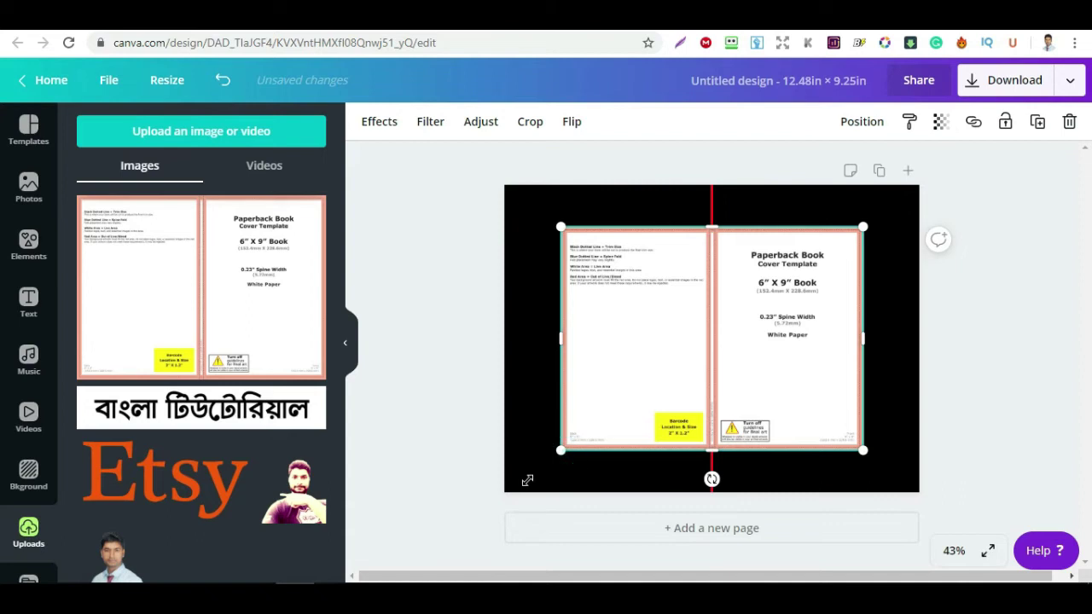
- Scale the template image to fill the page at about 12.5 x 9.3 in and set its transparency to 24
left_click_drag(527, 480, 482, 522)
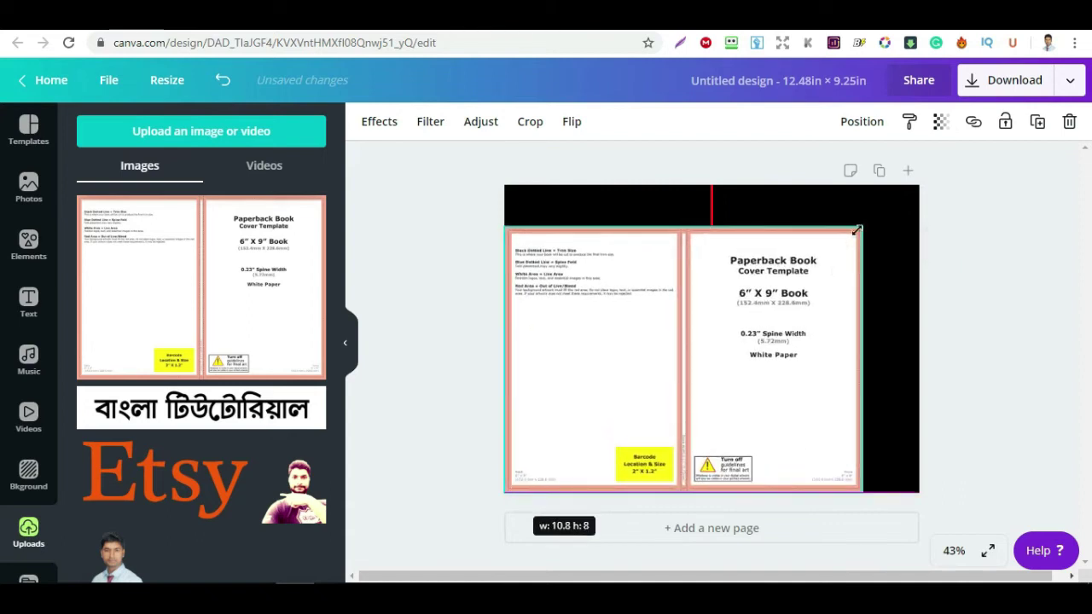
left_click_drag(858, 230, 931, 183)
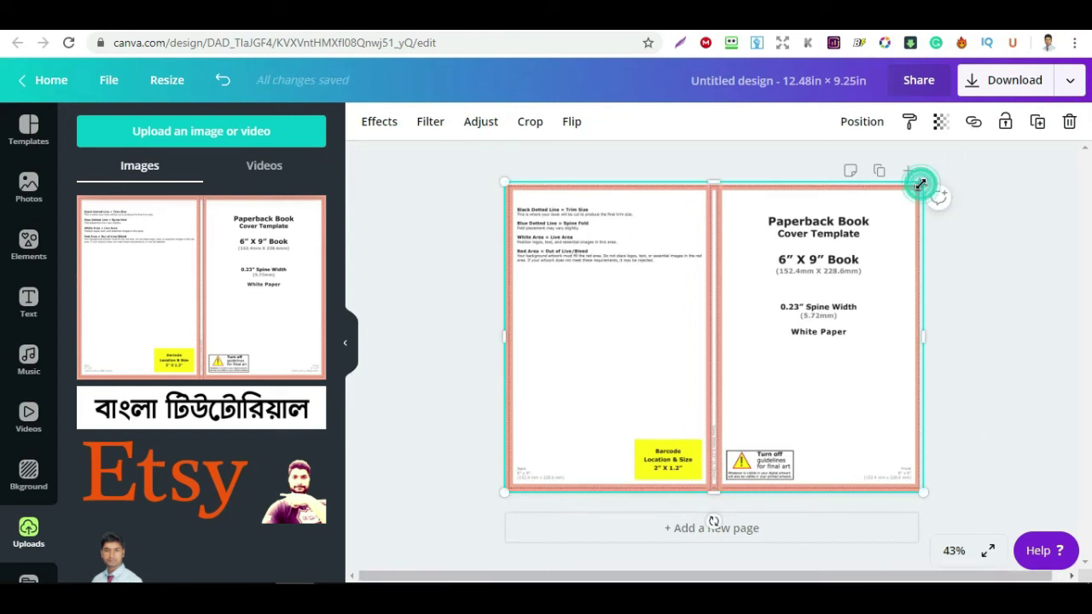
left_click_drag(918, 187, 915, 190)
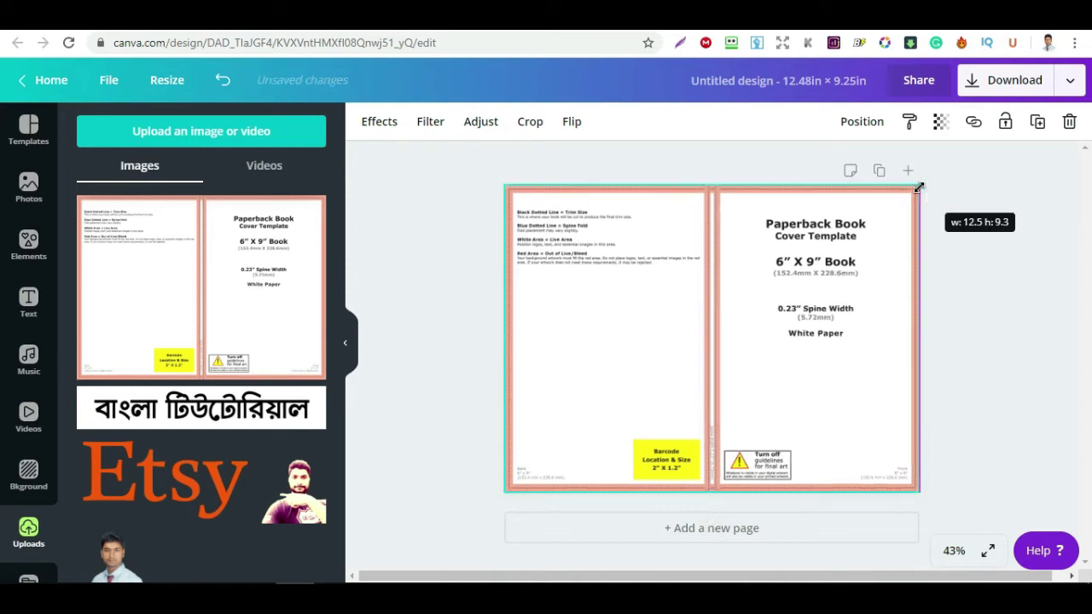
left_click(939, 122)
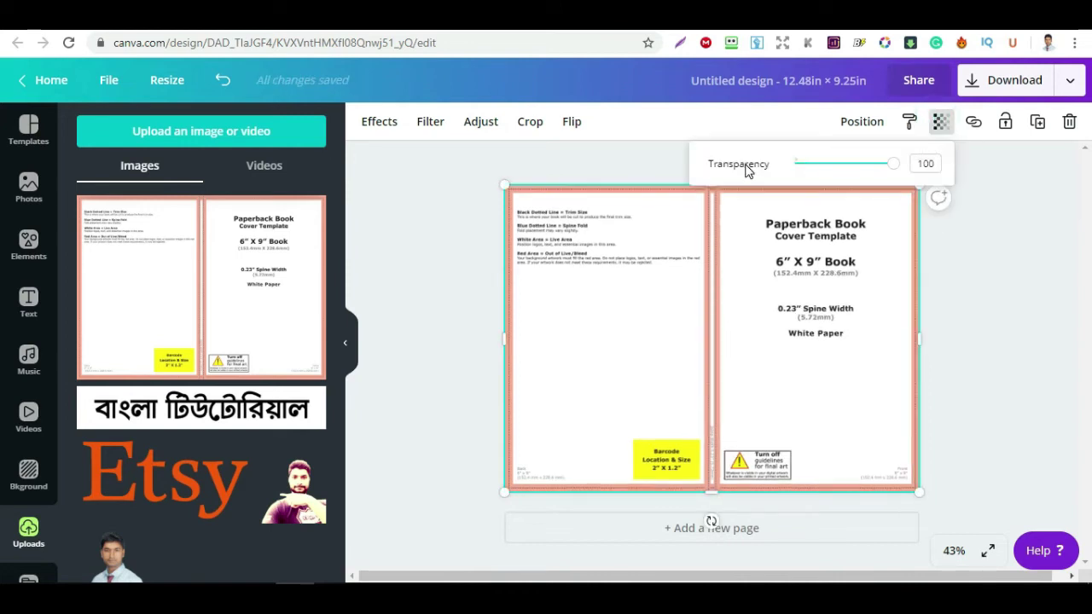
left_click_drag(897, 161, 821, 173)
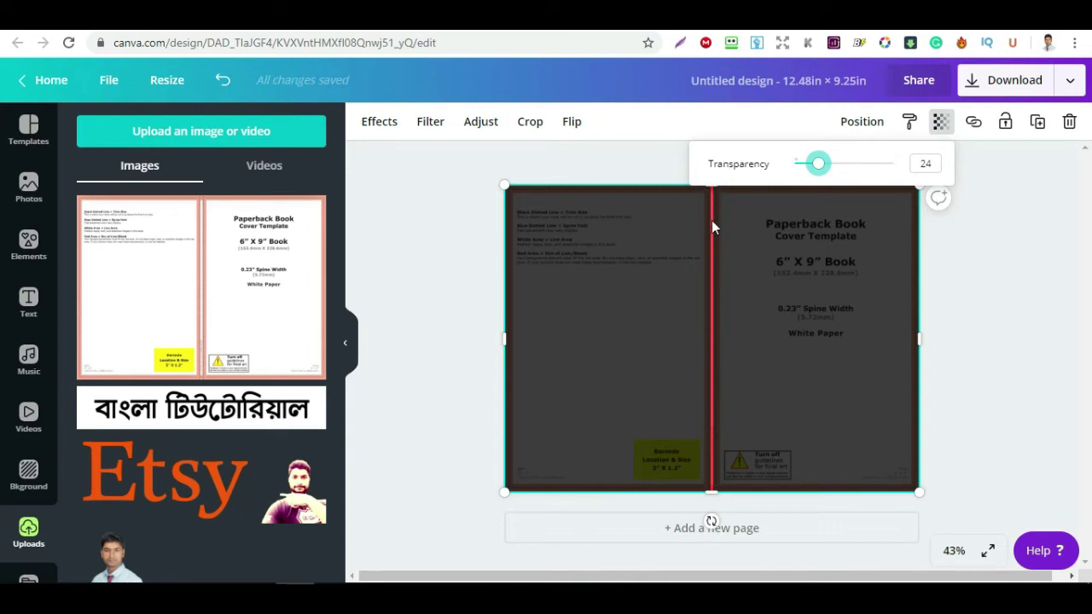
- Examine the red line's position against the template's spine at 100% zoom, and delete the template image
left_click(954, 550)
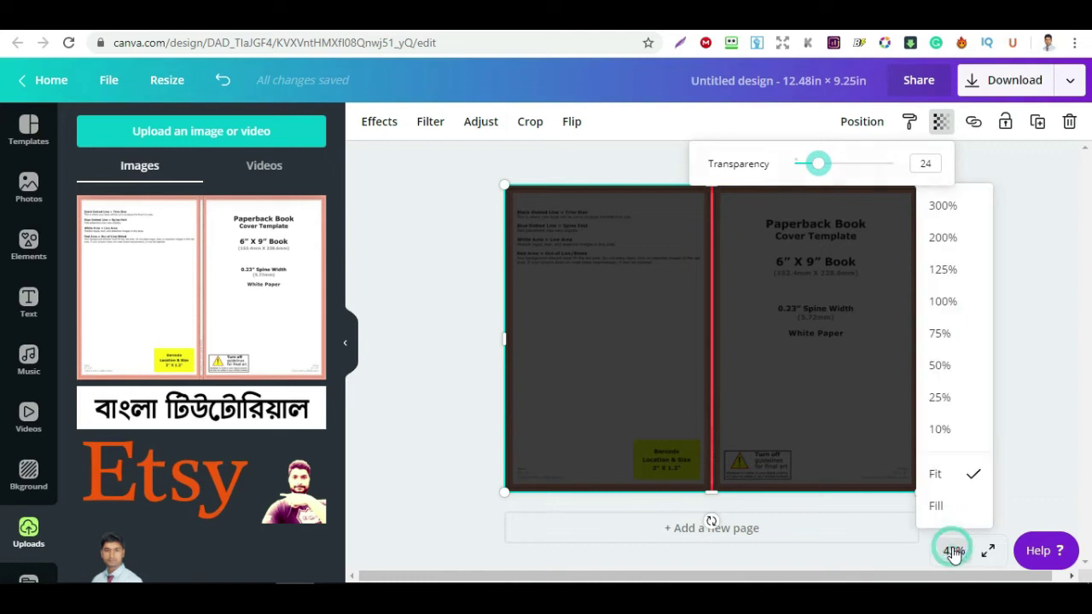
left_click(953, 311)
scroll(775, 402, "up", 1)
scroll(777, 408, "up", 1)
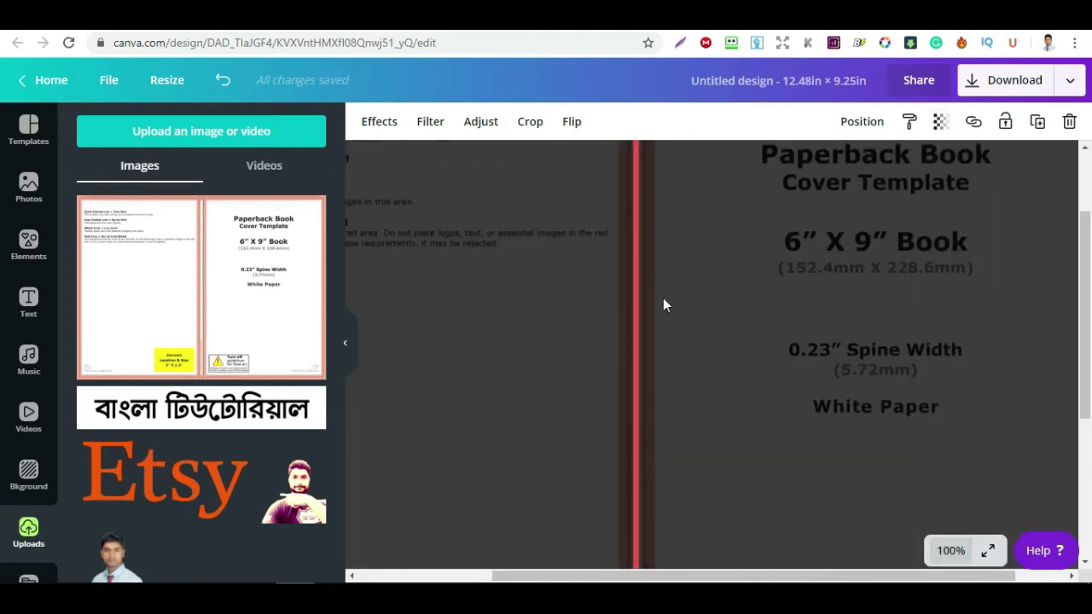
scroll(641, 269, "up", 3)
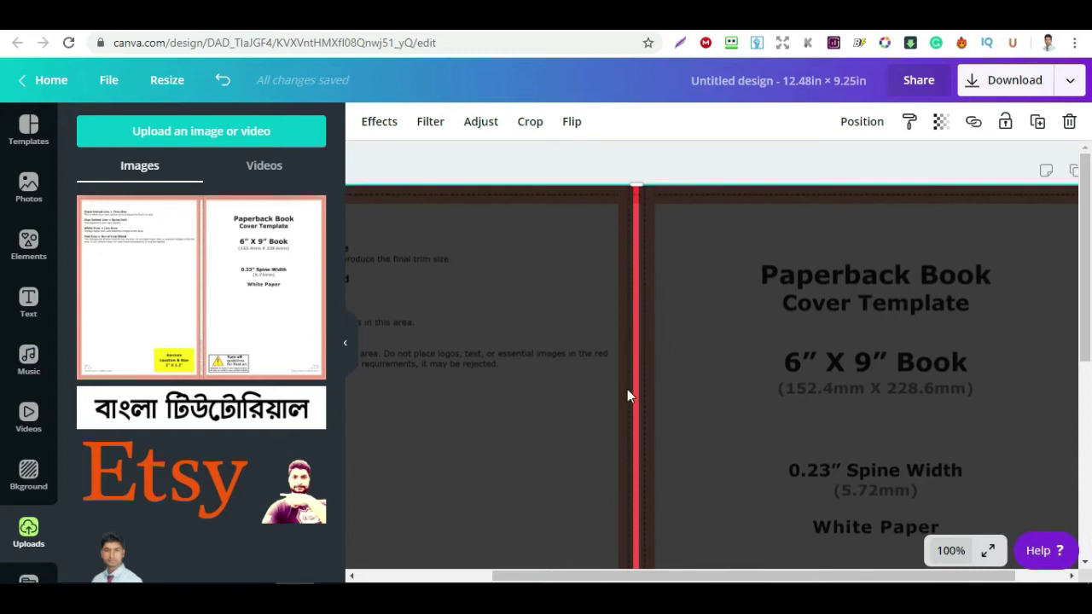
left_click(951, 550)
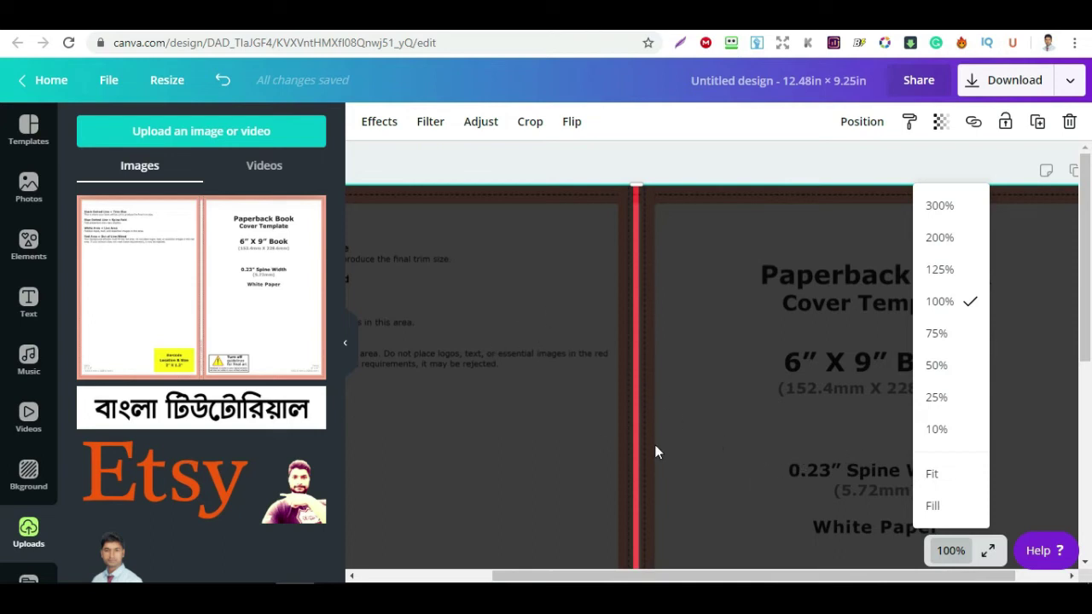
left_click(926, 474)
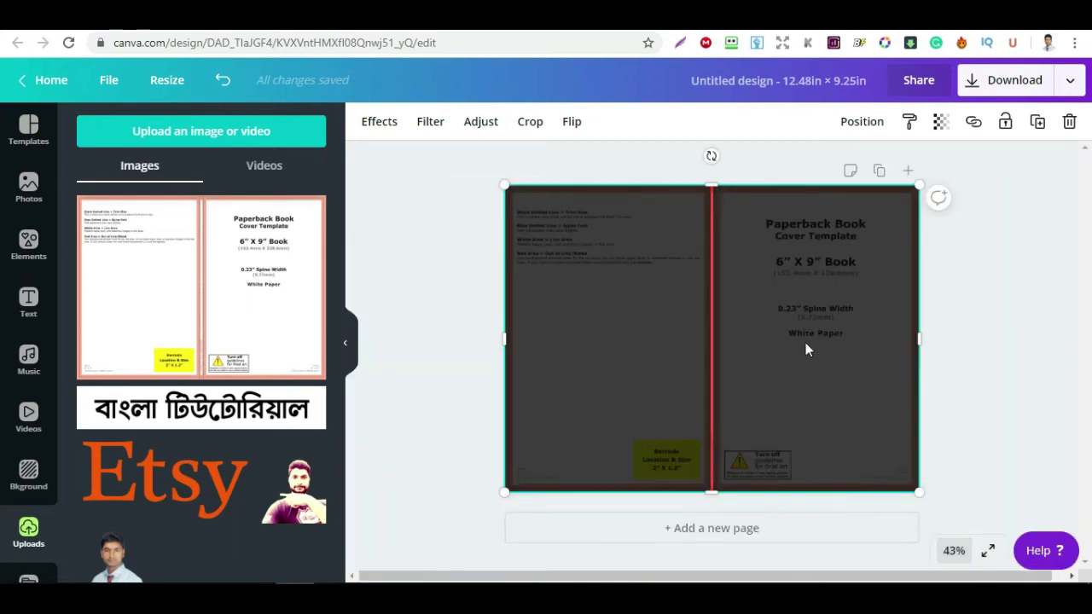
left_click(1069, 124)
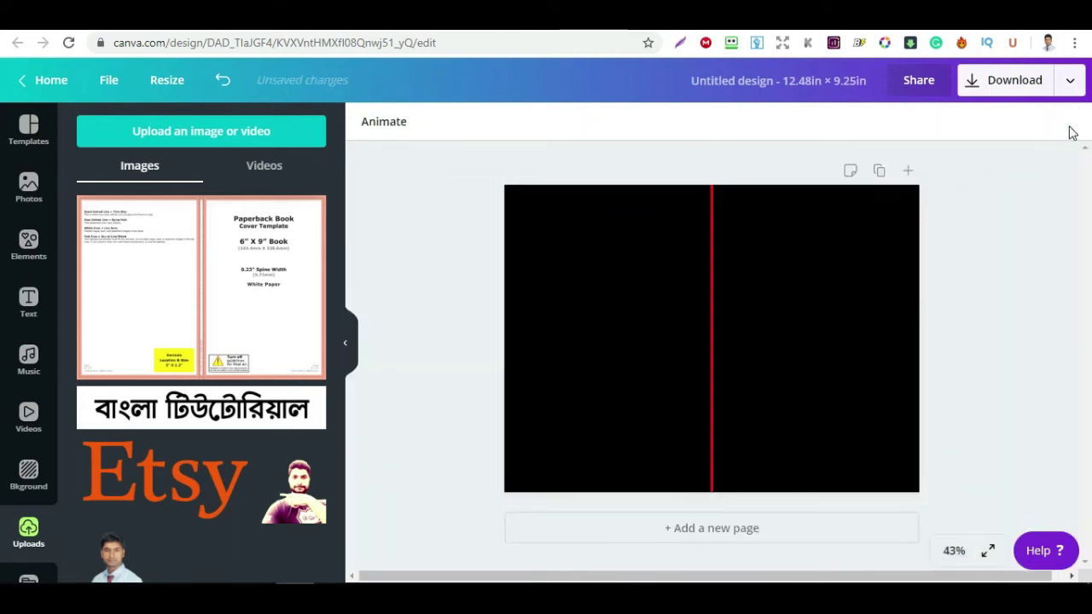
- Change the vertical centre line's colour to white and deselect it
left_click(708, 237)
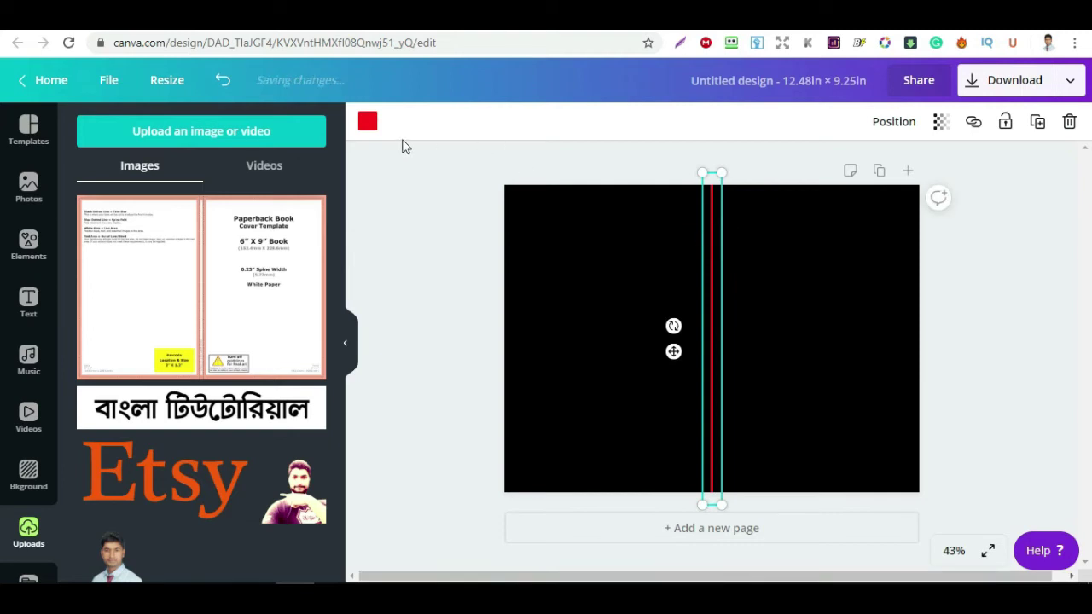
left_click(367, 122)
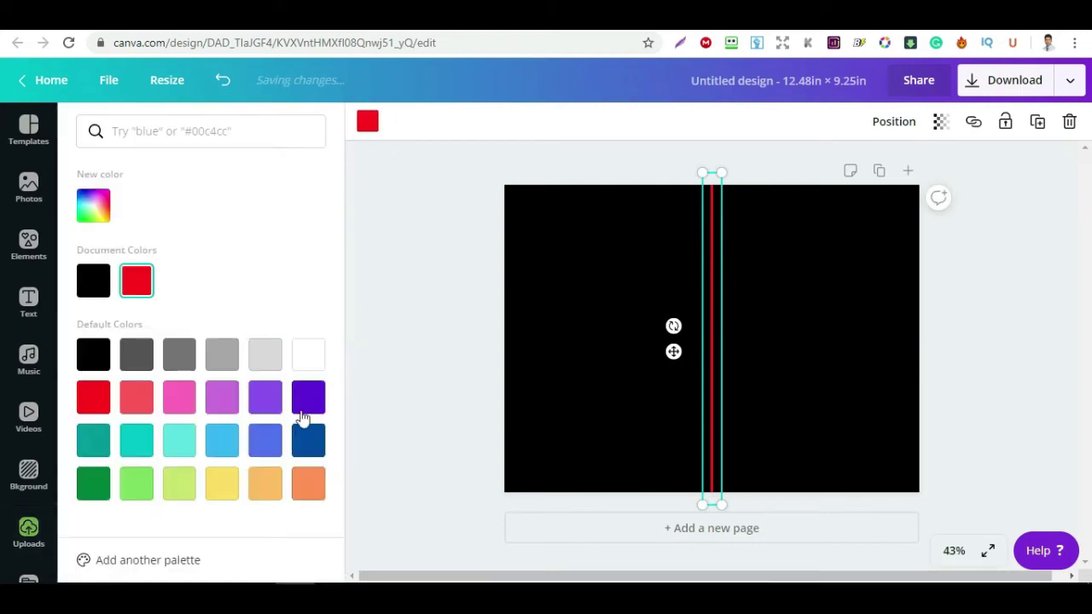
left_click(311, 359)
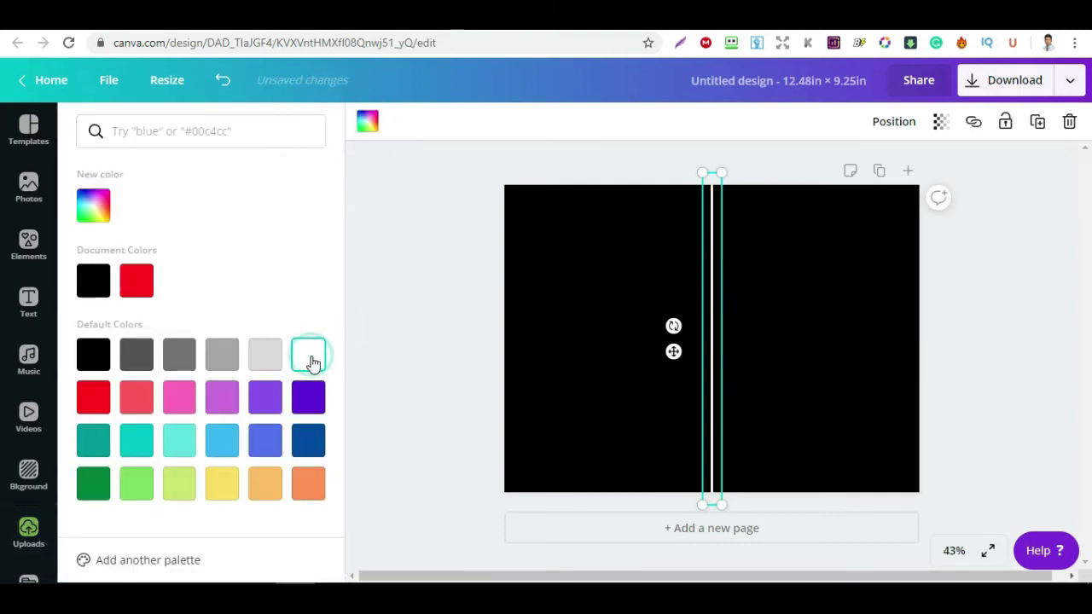
left_click(978, 354)
left_click(852, 352)
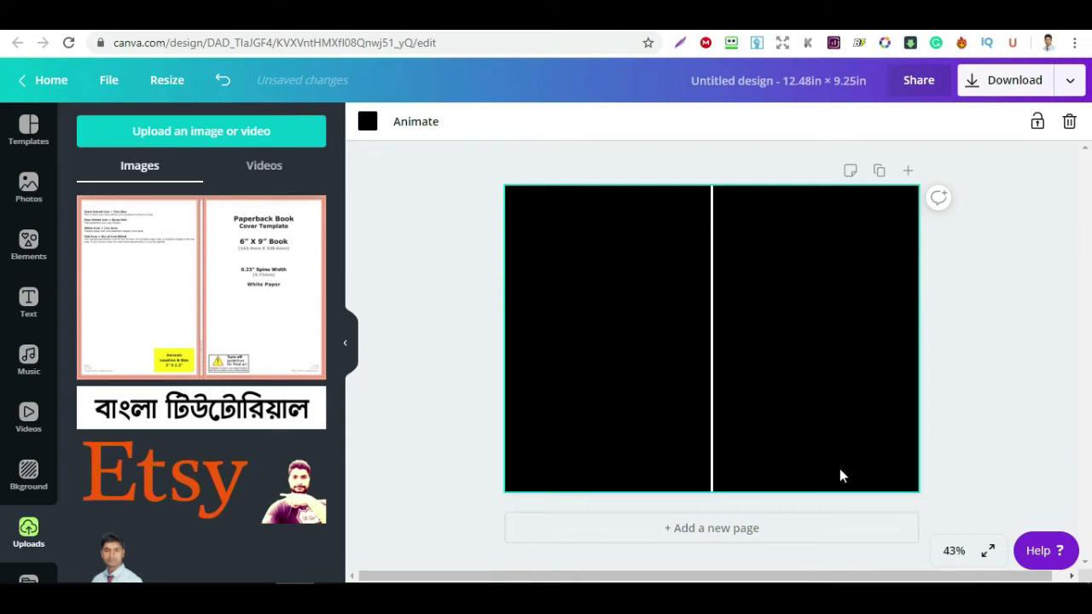
- Switch to the 4th July note in Notepad that holds the slogan texts
key("alt+Tab")
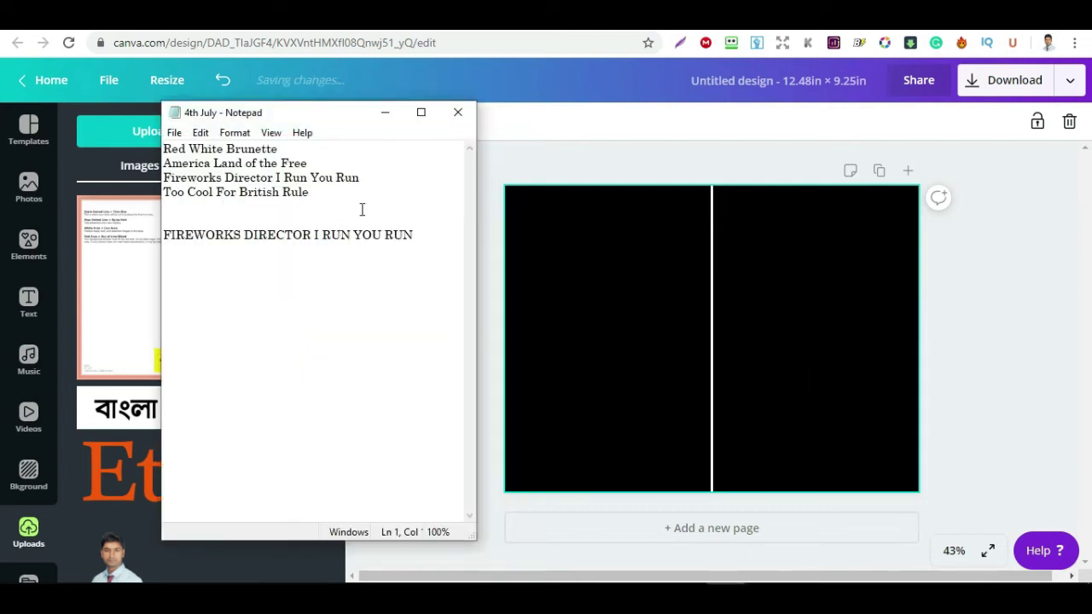